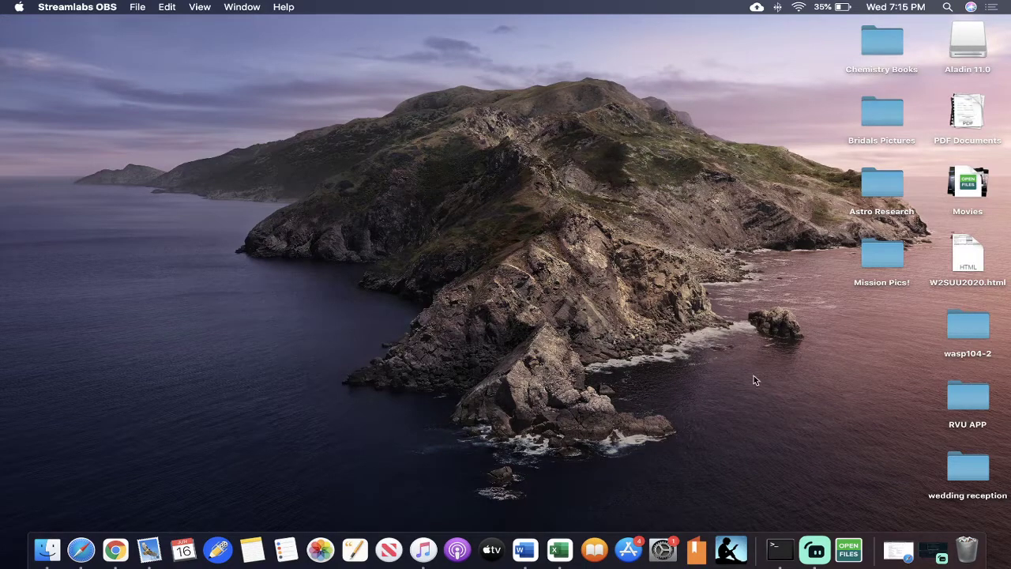
- Bring back the Google results for 'aladin sky atlas' and open the Aladin Sky Atlas website
click(897, 553)
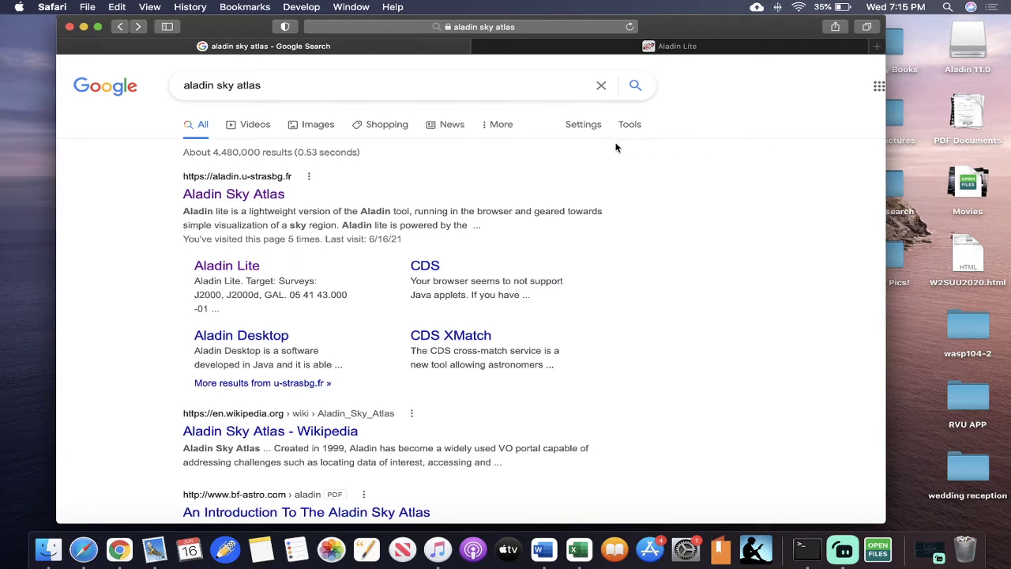
click(234, 195)
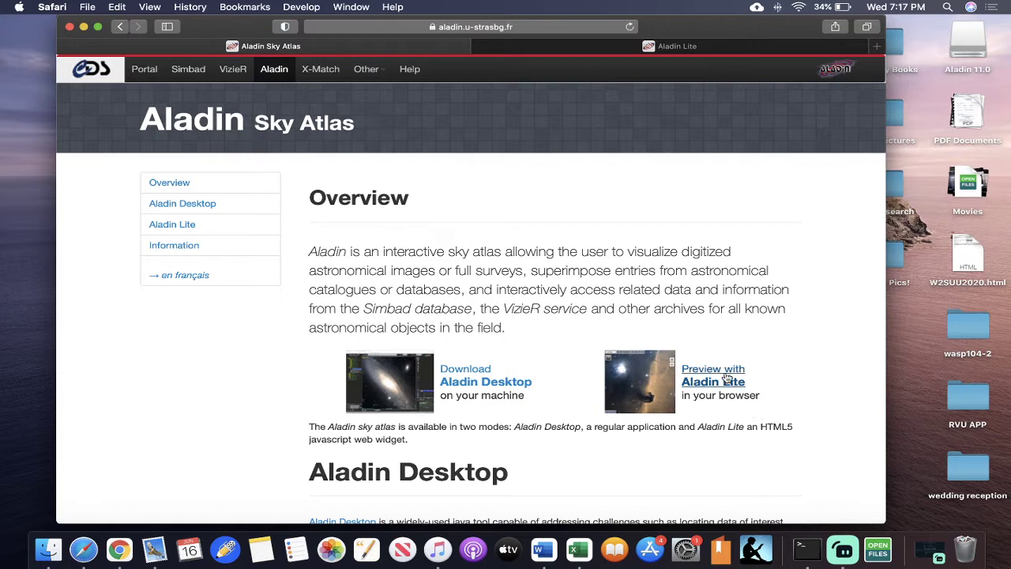
click(681, 47)
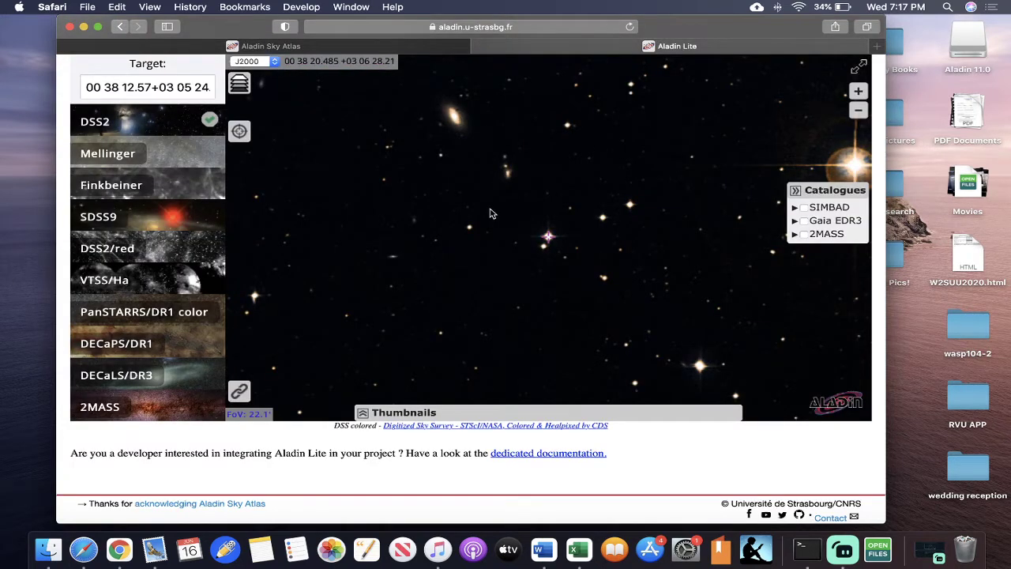
click(392, 46)
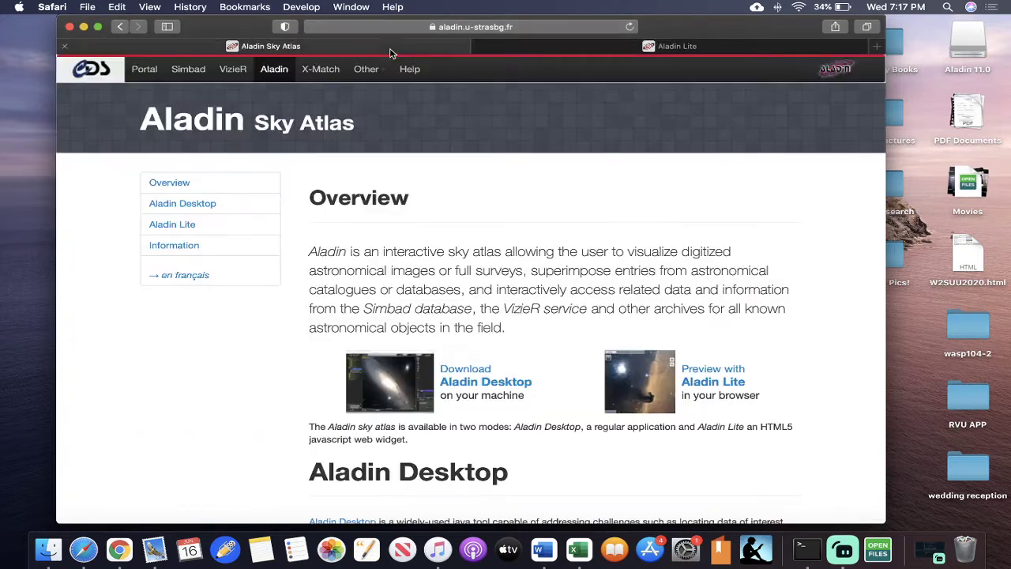
- Launch the Aladin Lite preview and pan the sky so the Horsehead Nebula shifts right
click(711, 369)
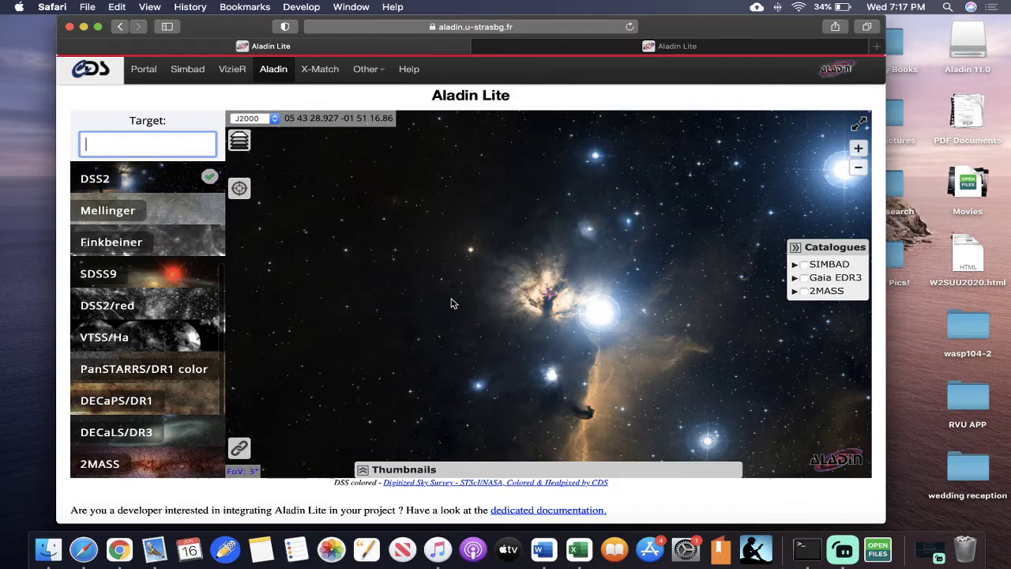
drag(471, 273, 589, 244)
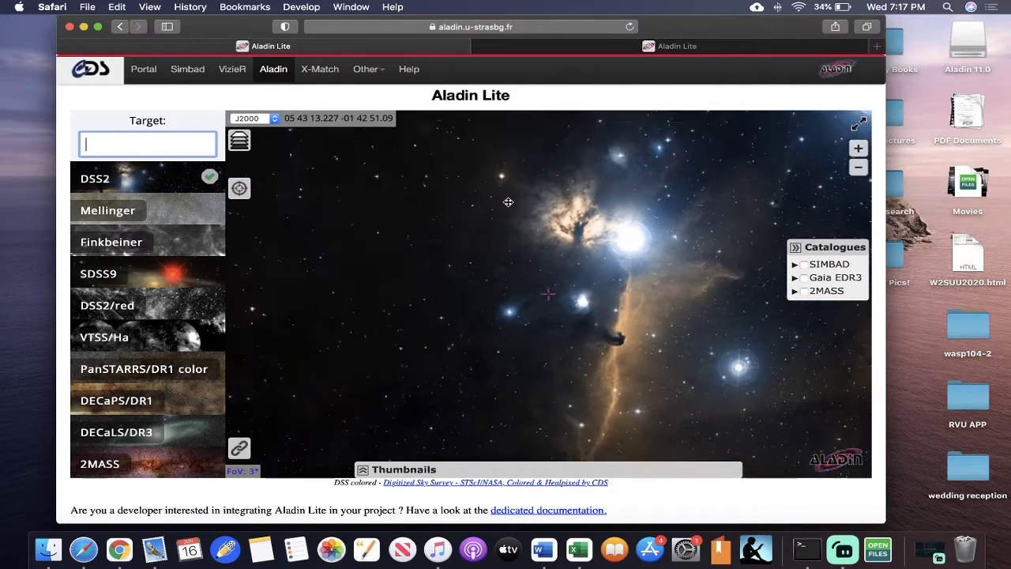
scroll(479, 233, up, 1)
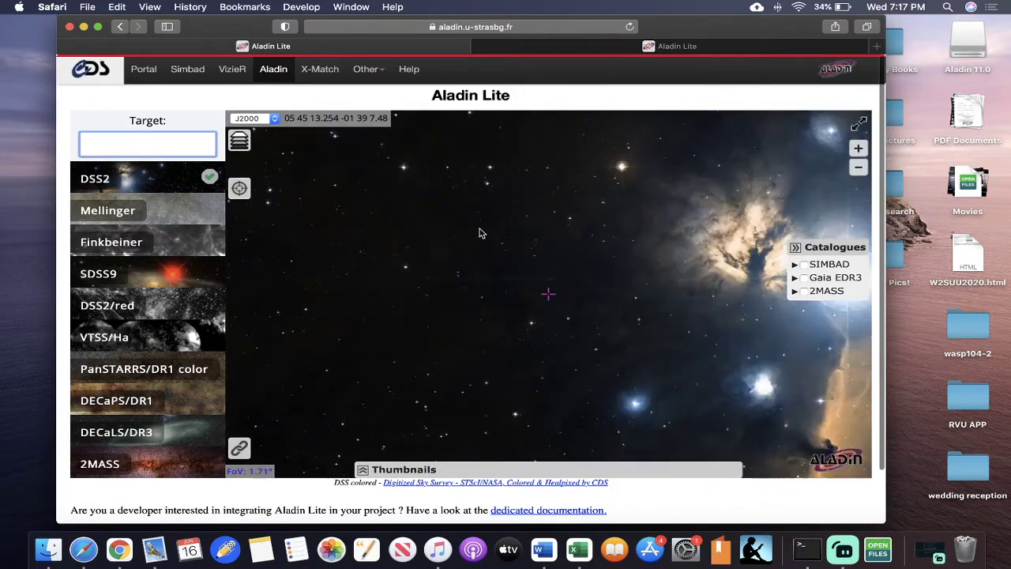
scroll(479, 234, down, 5)
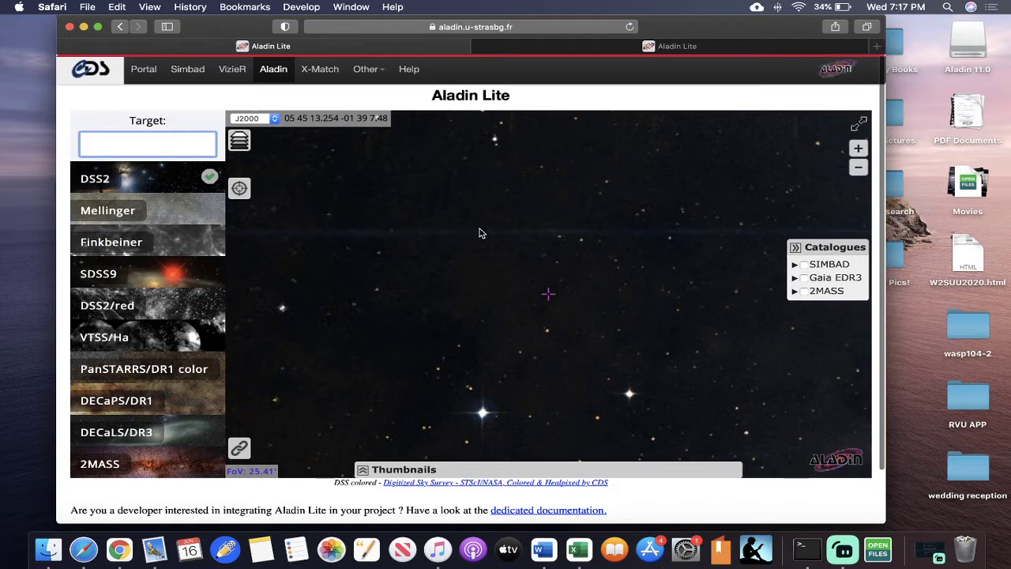
scroll(519, 248, up, 5)
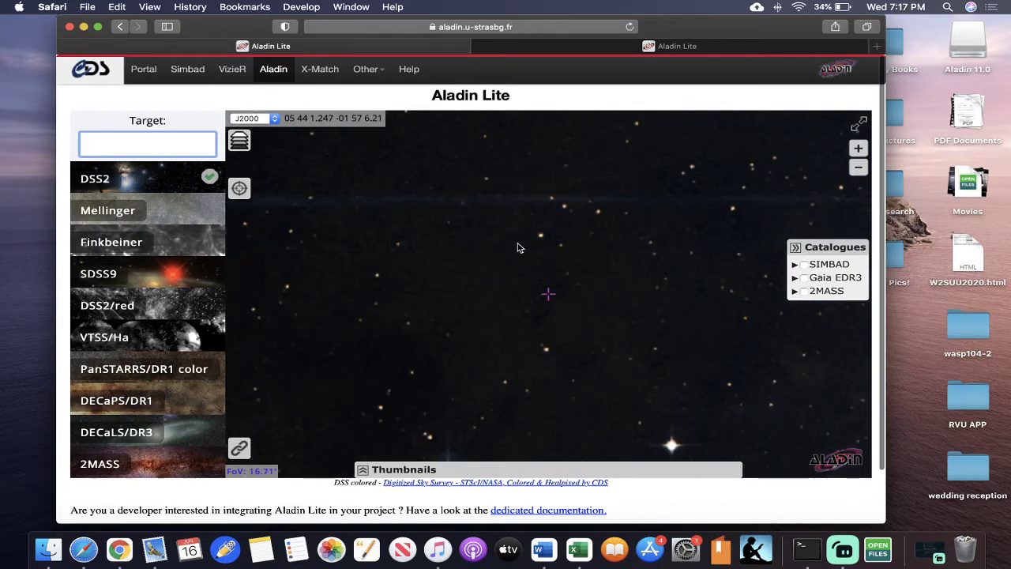
scroll(519, 248, down, 6)
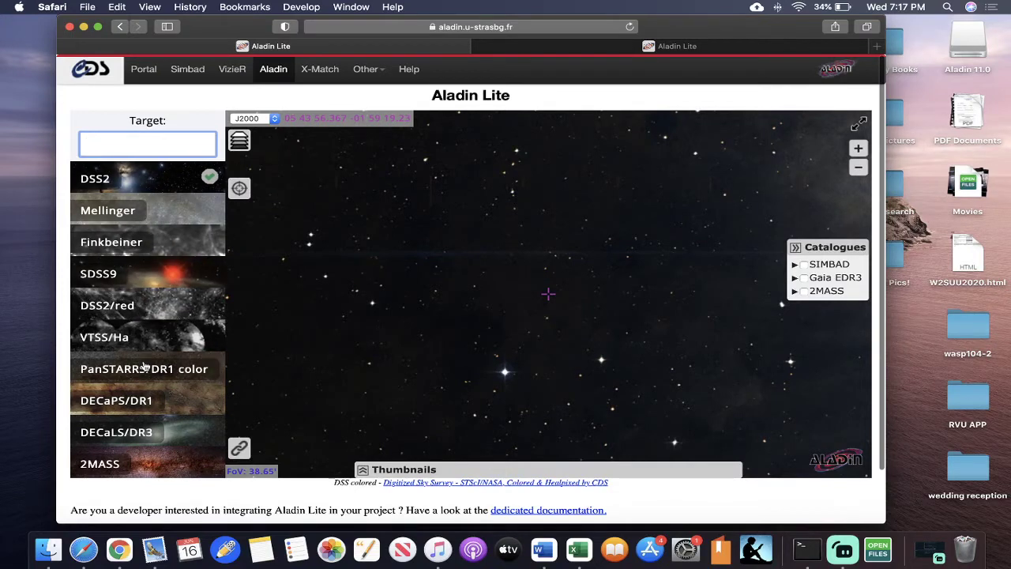
- Zoom and browse the survey list to frame the Horsehead and Flame nebulae in DSS2 colored
scroll(142, 347, down, 3)
scroll(144, 365, down, 3)
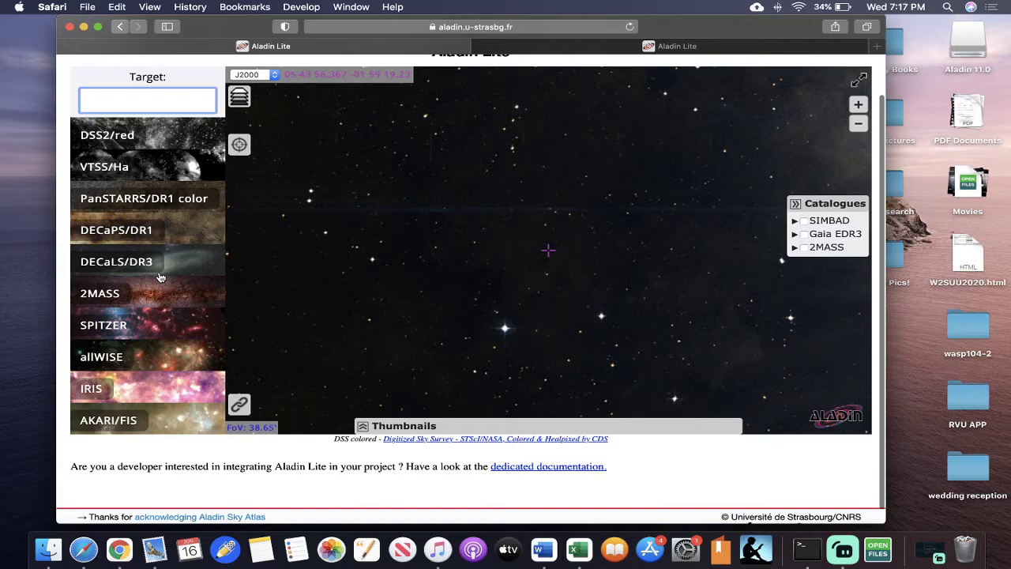
scroll(155, 316, up, 4)
scroll(160, 276, up, 4)
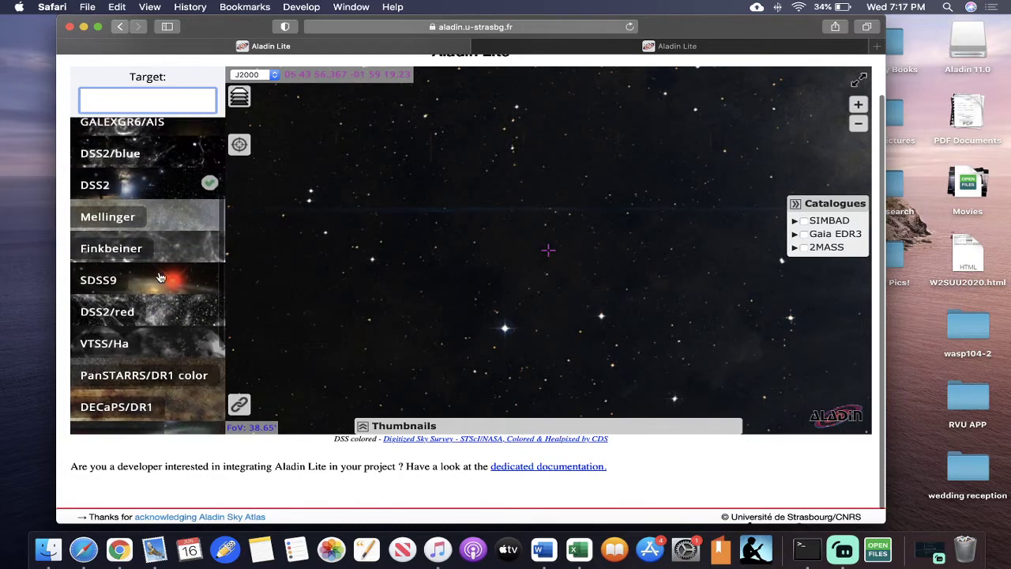
scroll(160, 276, down, 8)
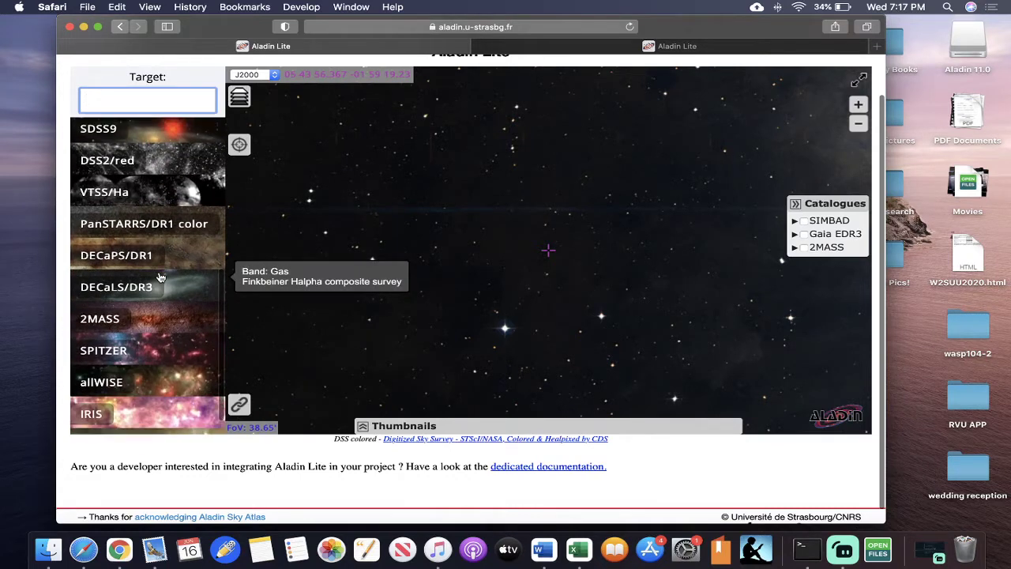
scroll(160, 276, up, 10)
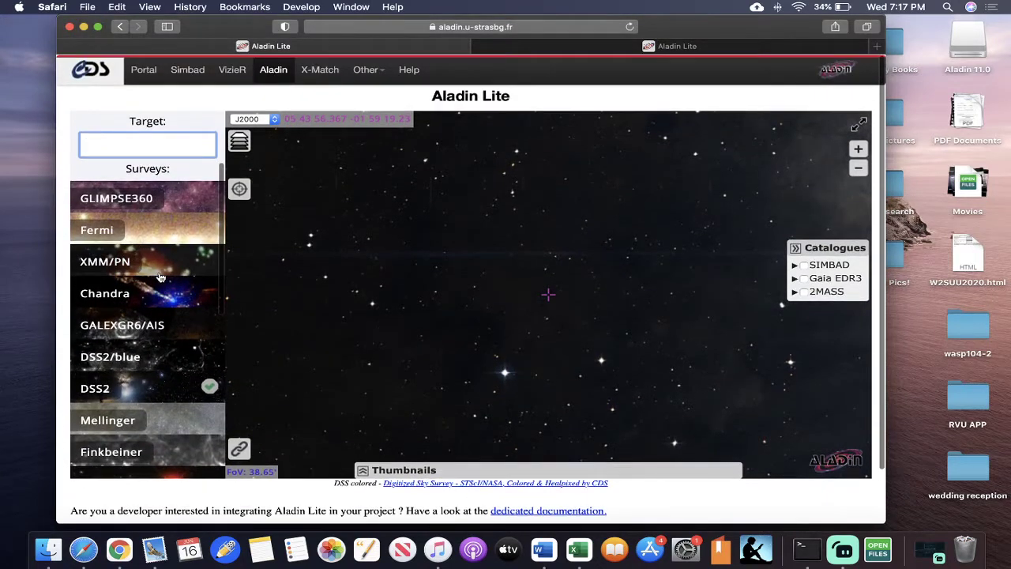
scroll(332, 238, up, 3)
scroll(332, 238, up, 10)
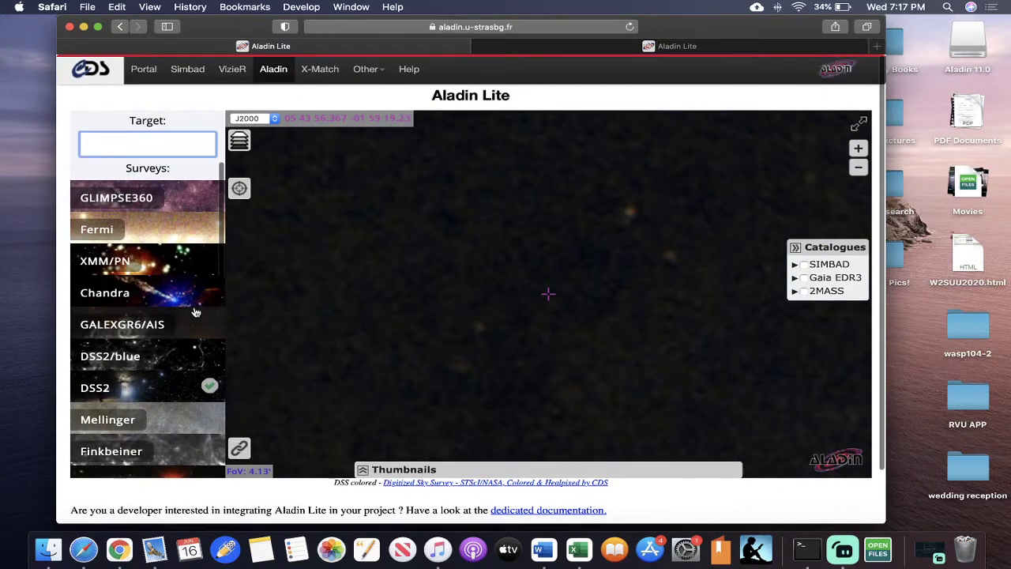
scroll(195, 312, down, 3)
scroll(195, 313, down, 3)
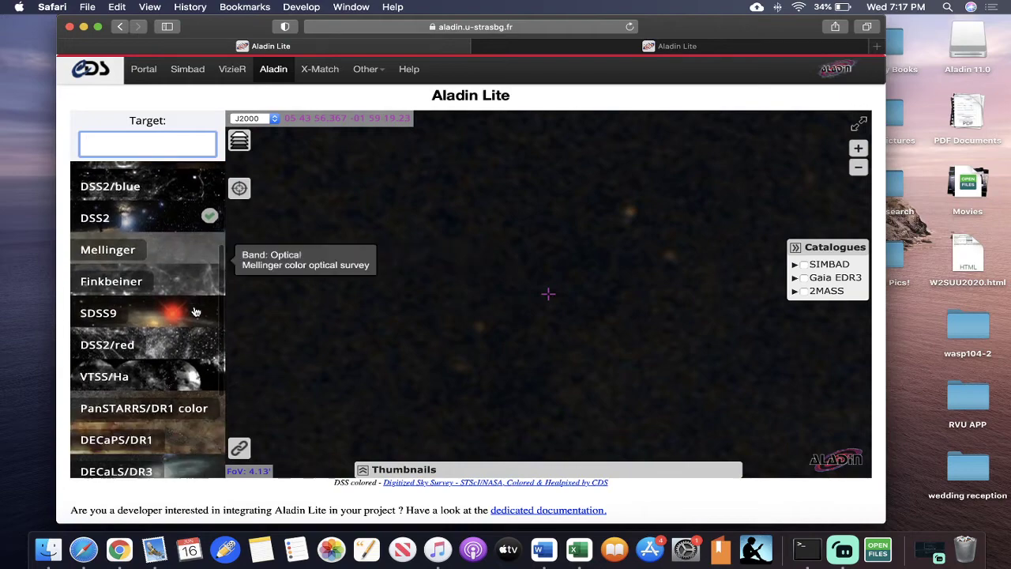
scroll(488, 271, down, 10)
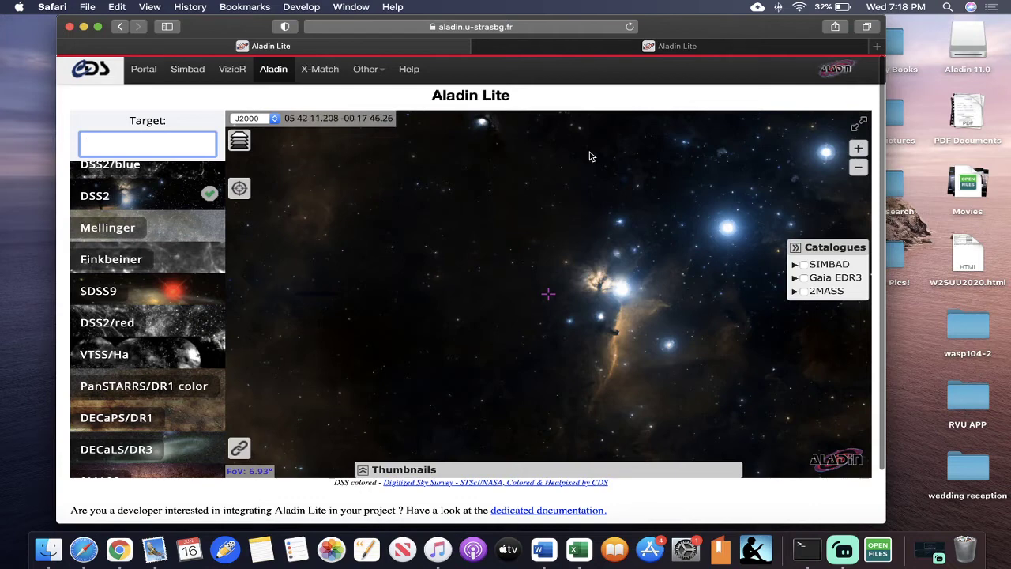
- In a new tab, search 'wds catalog' and open the WDS 00–05 hour data file
key(super+t)
text(wds catalog)
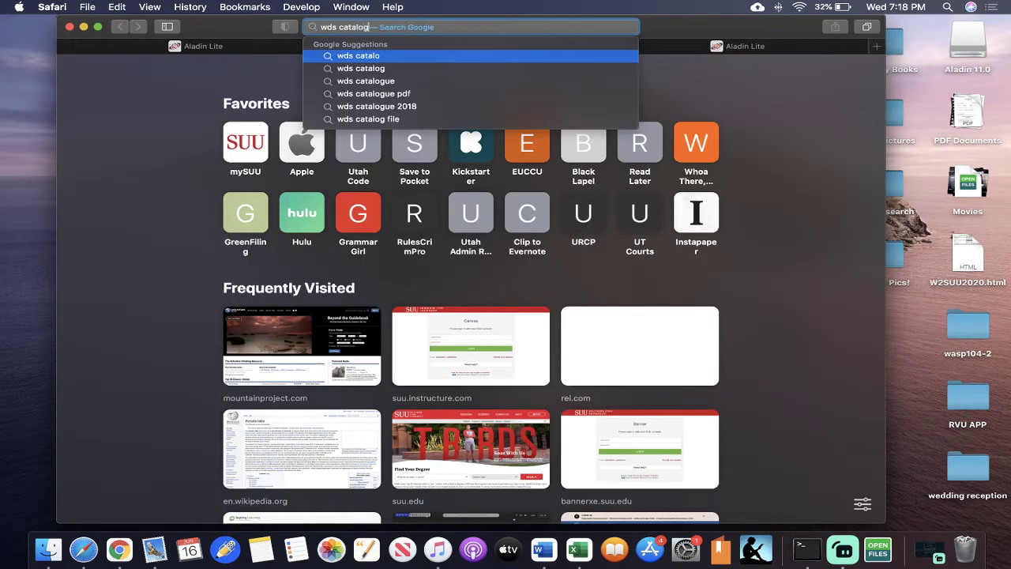
key(Return)
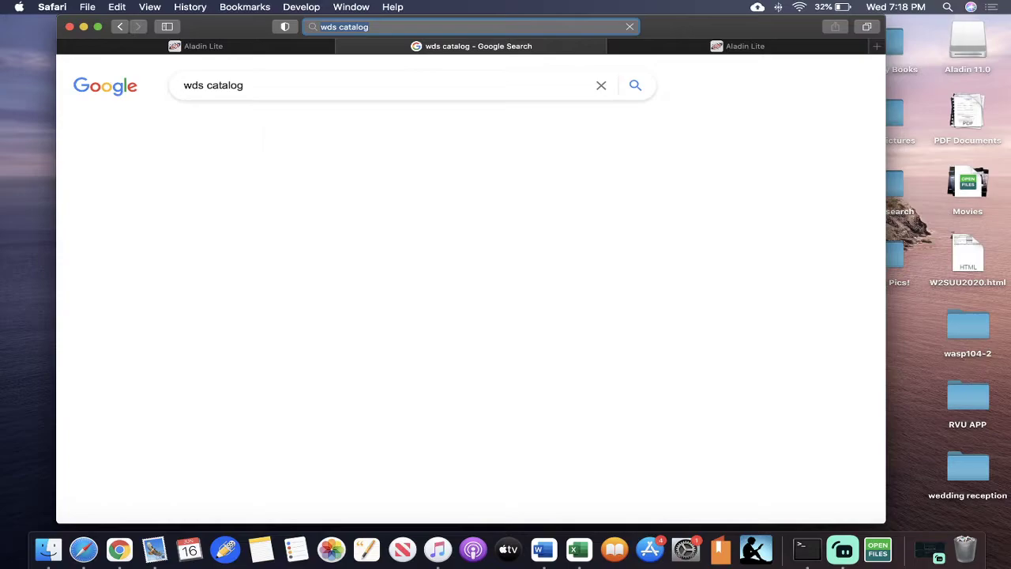
click(395, 197)
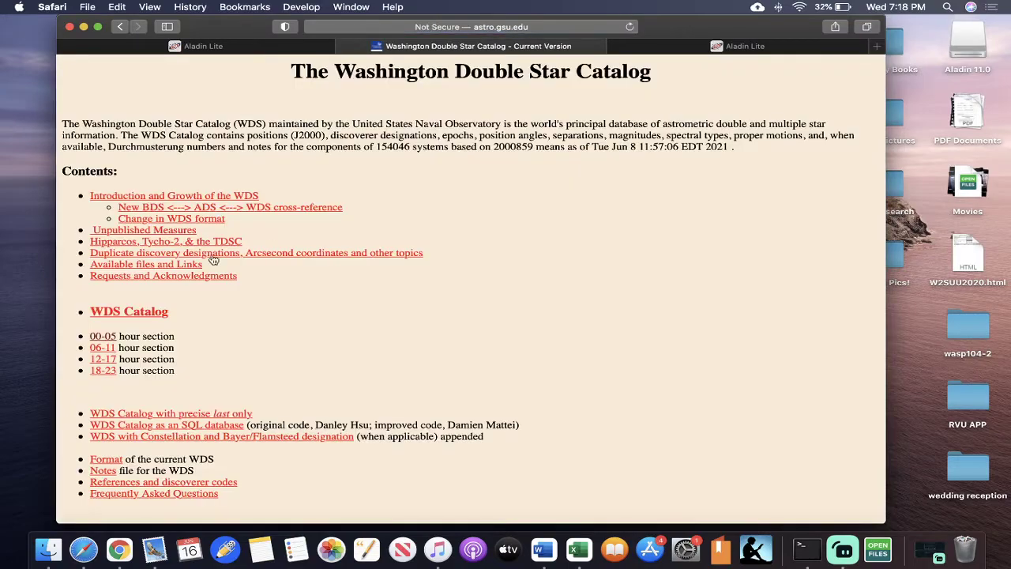
click(110, 335)
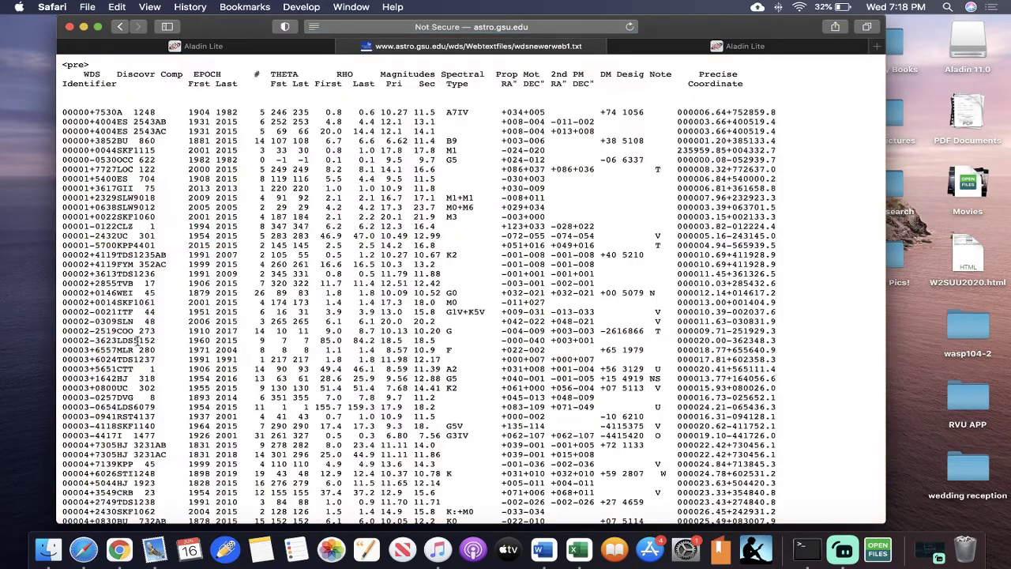
- Scroll to the 00382 entries and highlight the 00382+0305BU row
scroll(119, 340, down, 20)
scroll(138, 345, down, 20)
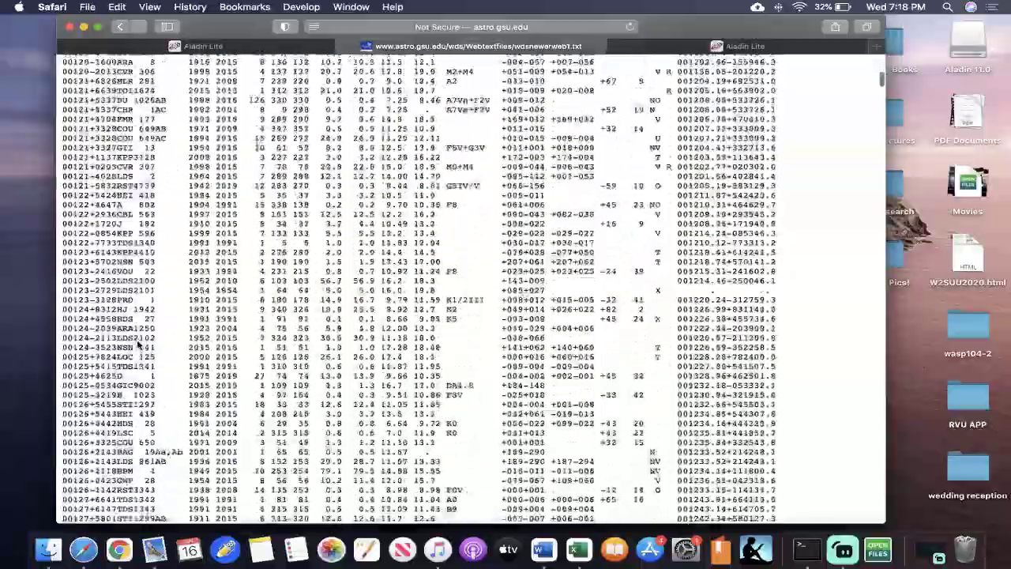
scroll(138, 345, down, 15)
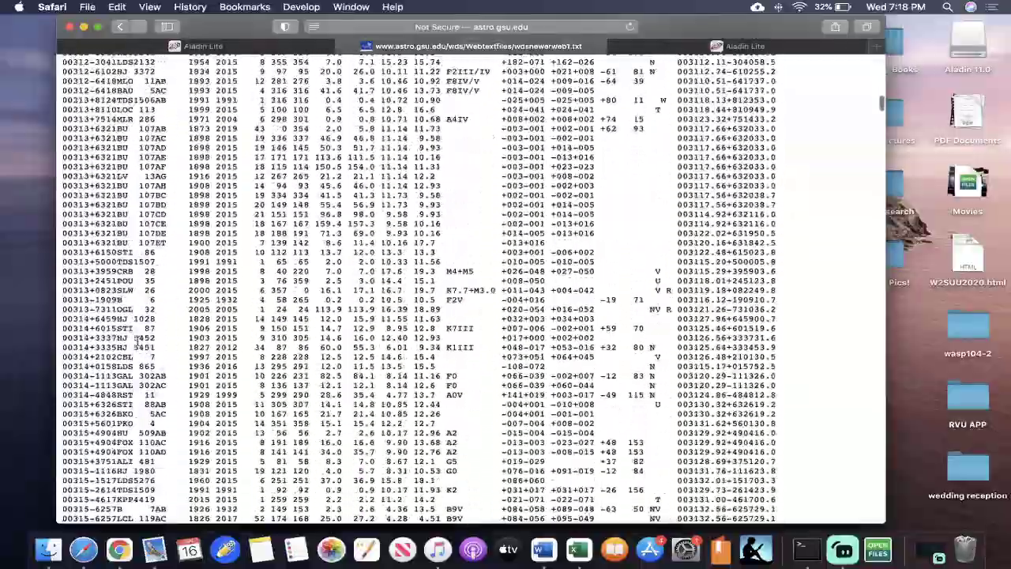
scroll(139, 341, down, 15)
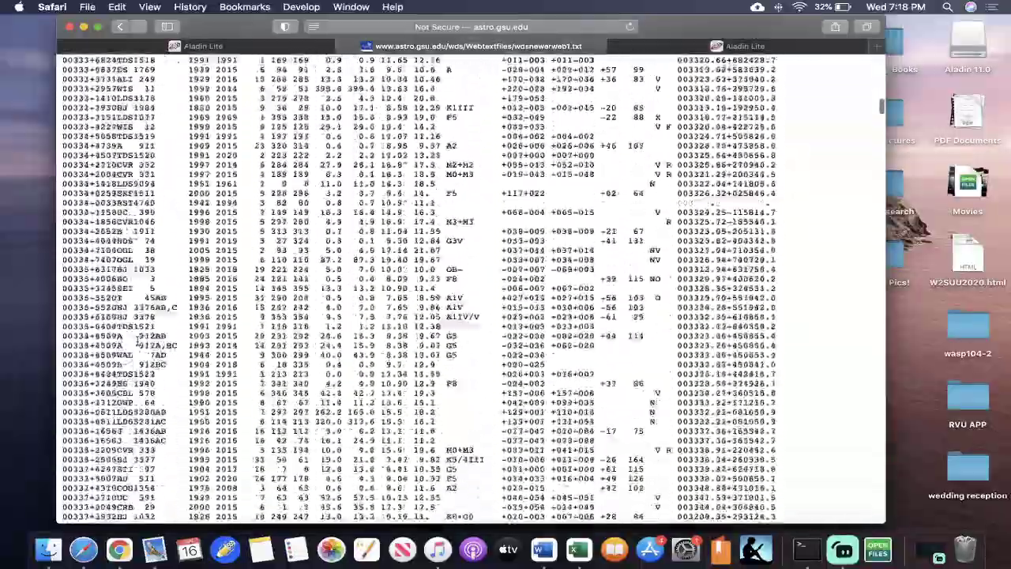
scroll(138, 342, down, 10)
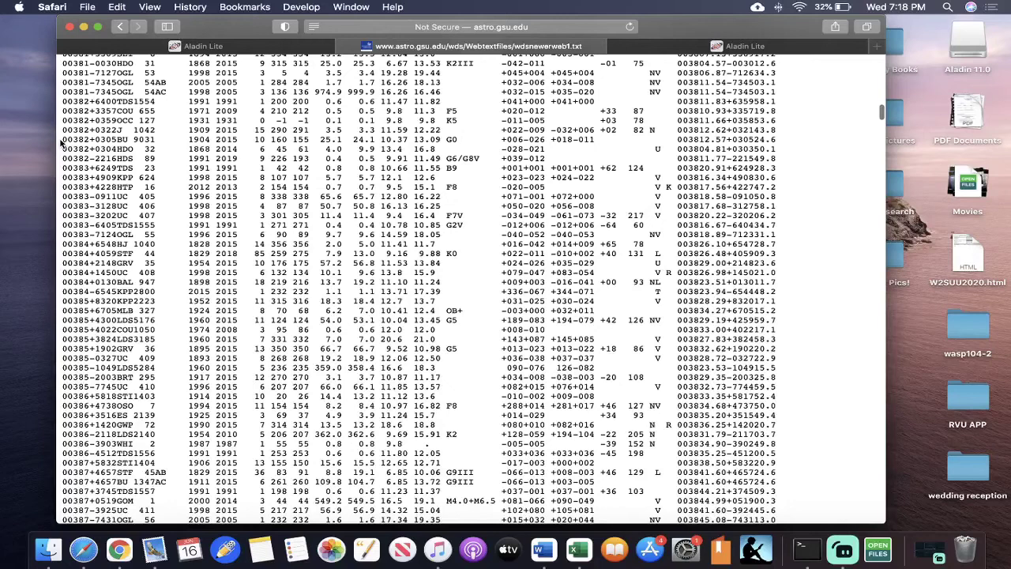
drag(65, 140, 226, 144)
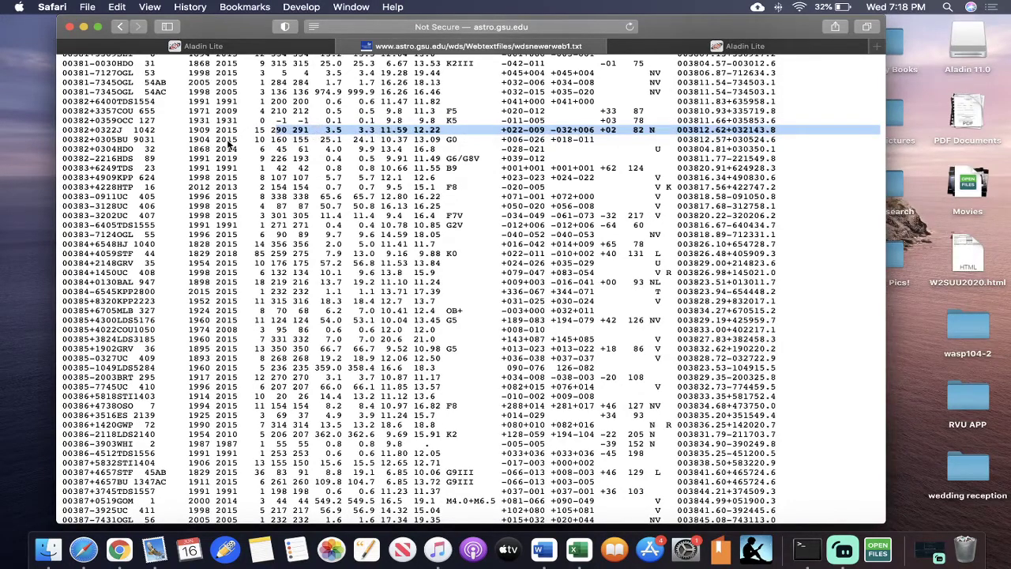
click(228, 145)
drag(63, 139, 778, 141)
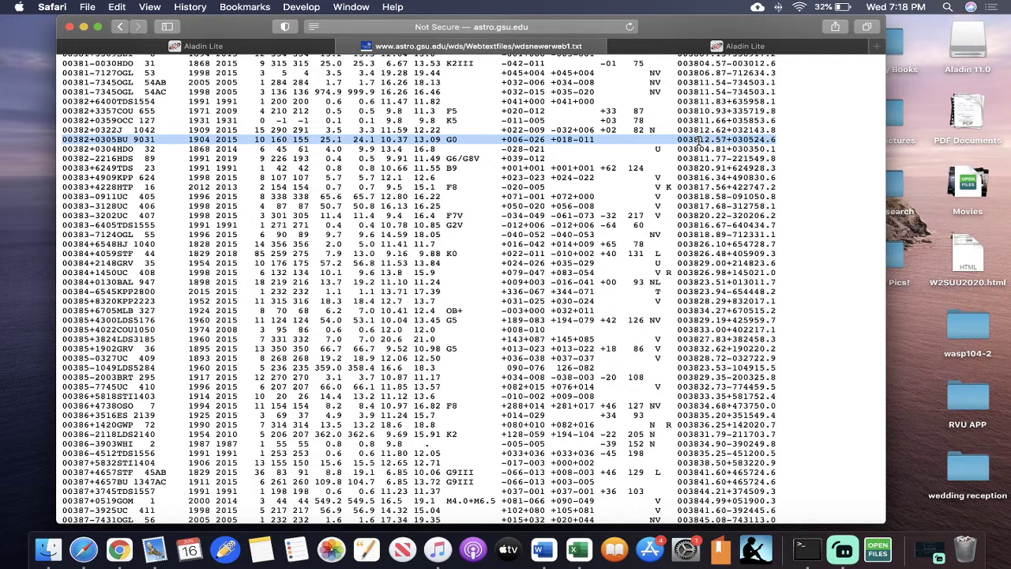
- Enter the right ascension 00 38 12.57+ in Aladin Lite's Target box, copying from the WDS entry
click(253, 47)
text(00 )
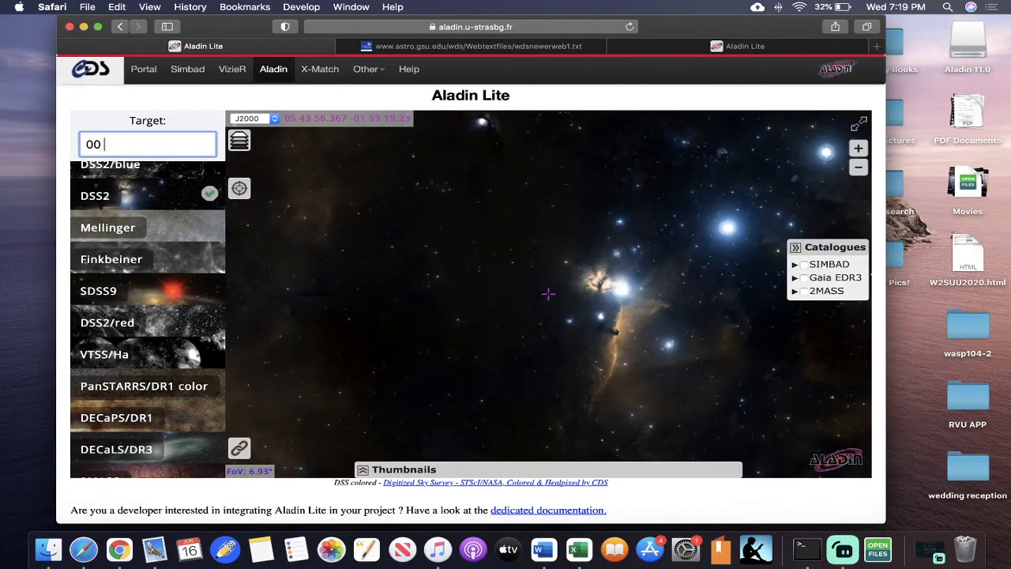
text(38 12)
click(399, 46)
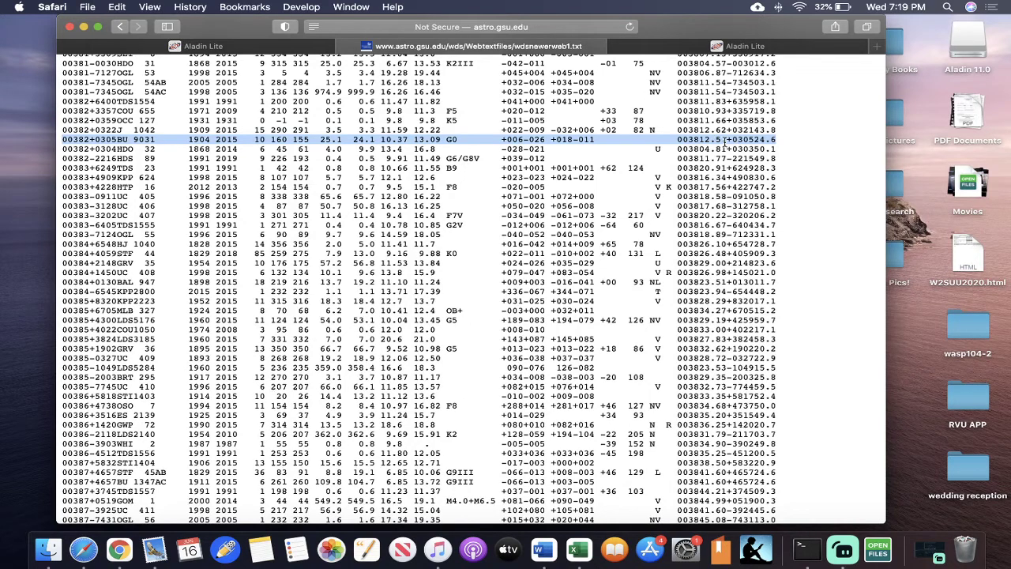
click(206, 48)
text(.57)
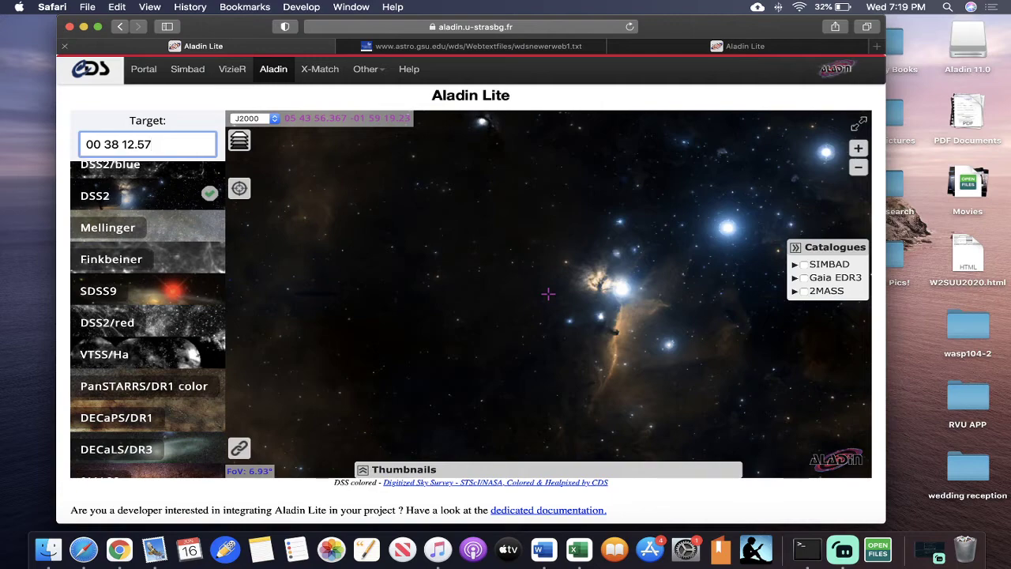
text(+)
- Add the declination 03 05 24.6, rereading each part from the WDS entry
click(379, 45)
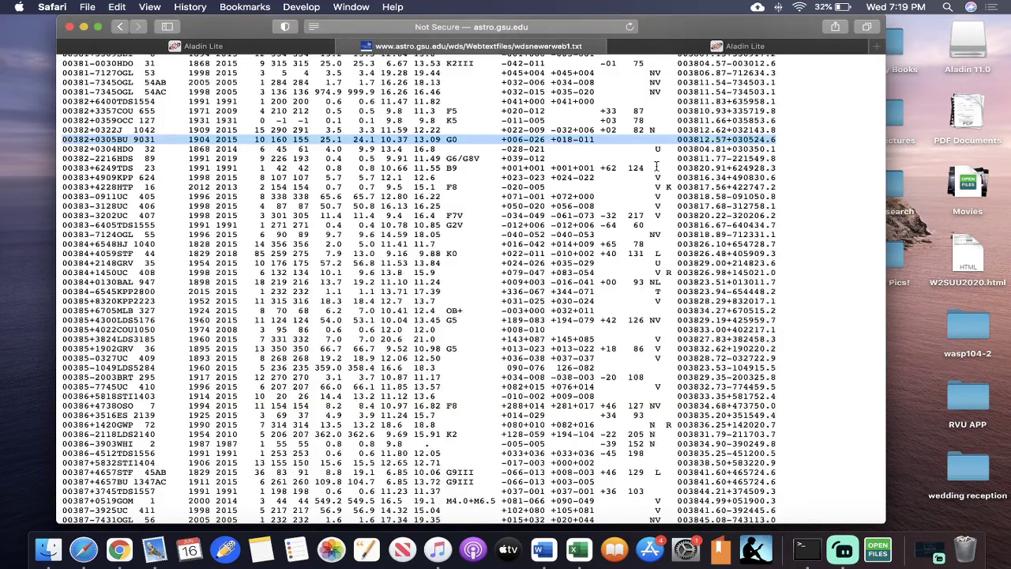
click(247, 46)
text(03)
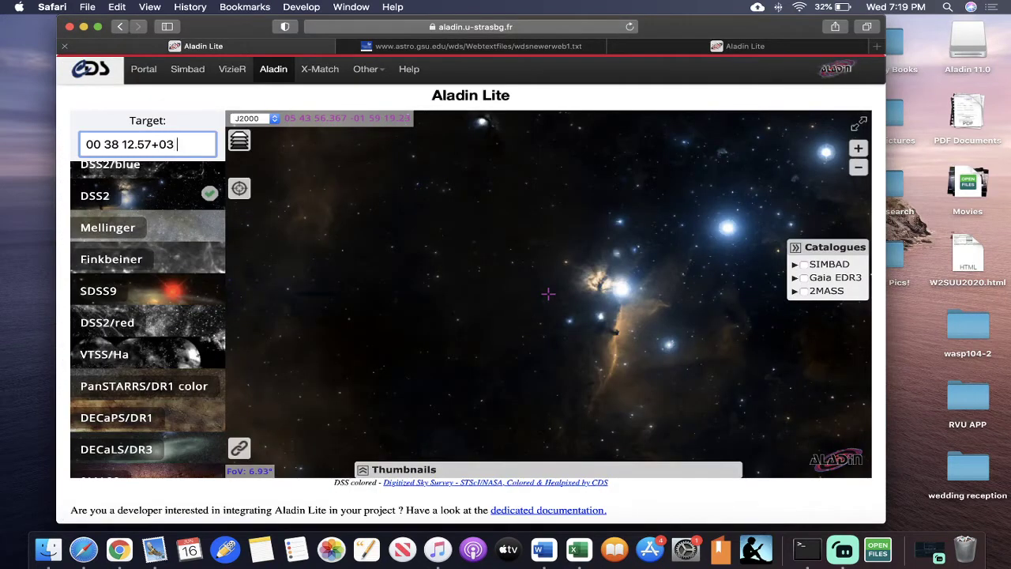
click(415, 46)
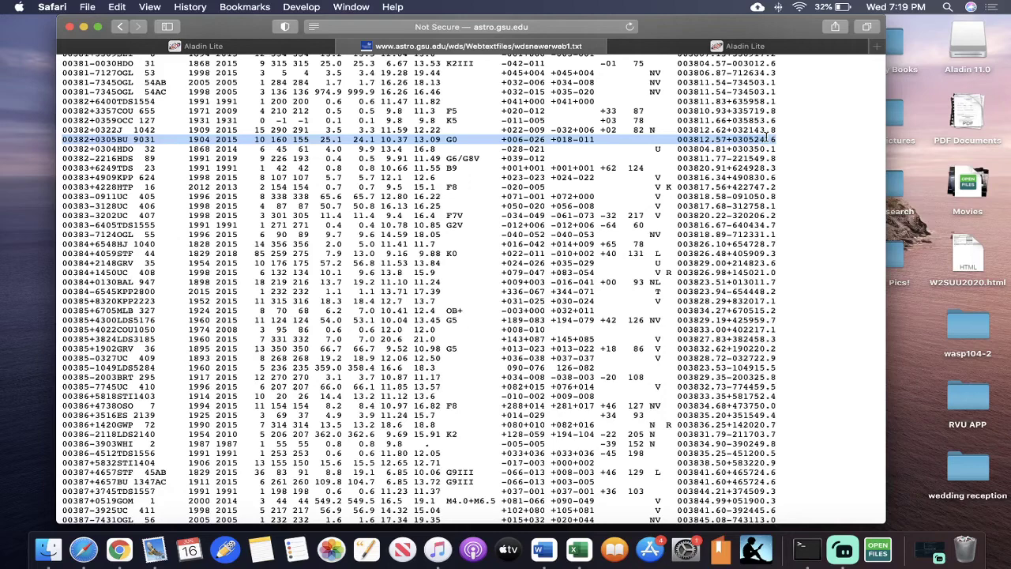
click(242, 49)
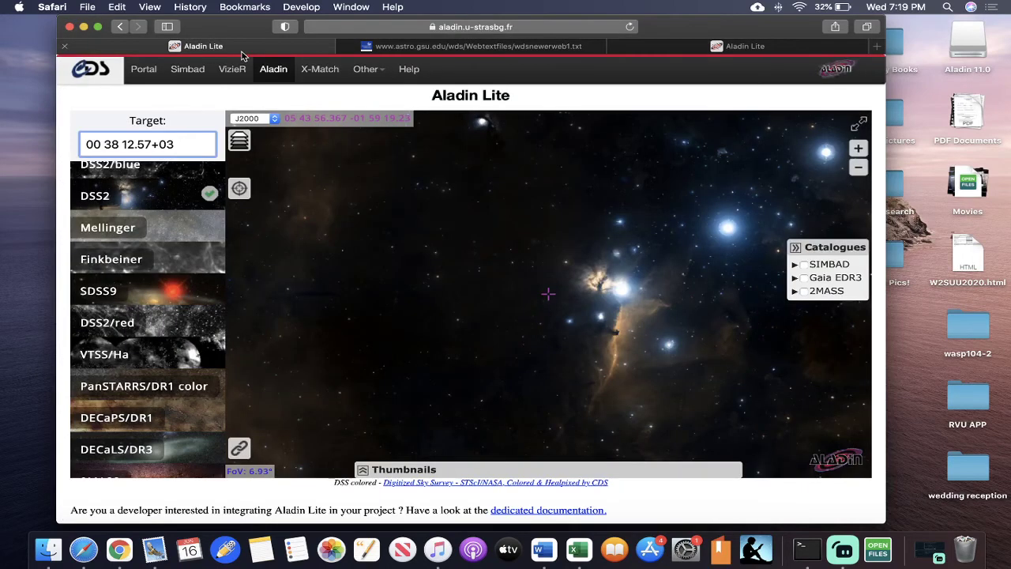
text(05)
click(401, 47)
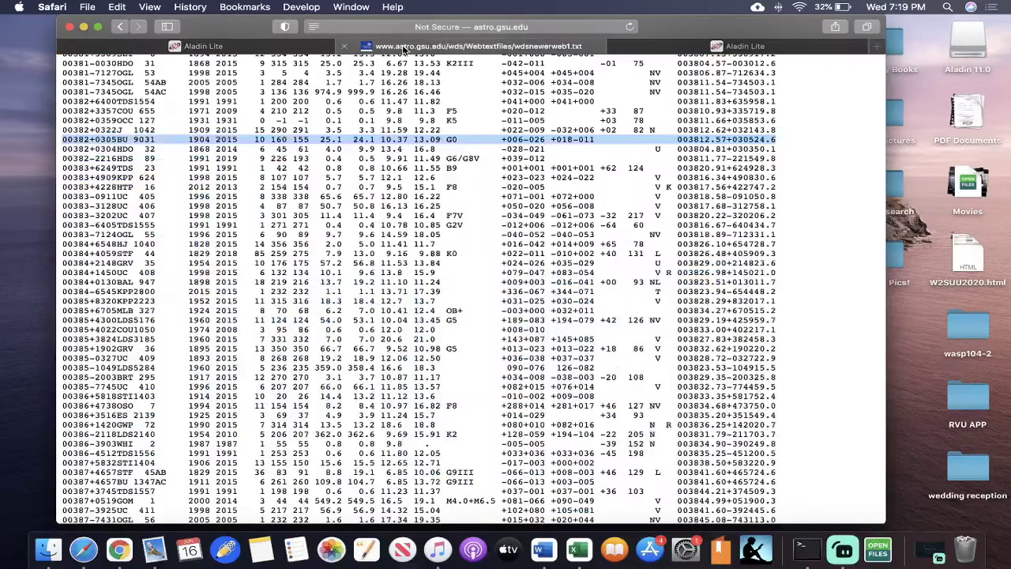
click(235, 49)
text(24.)
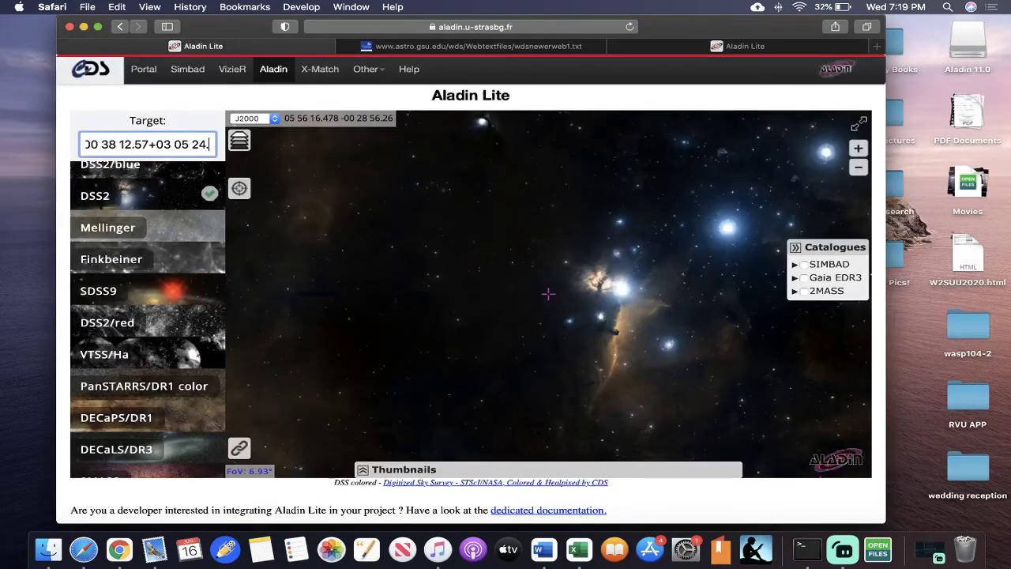
text(6)
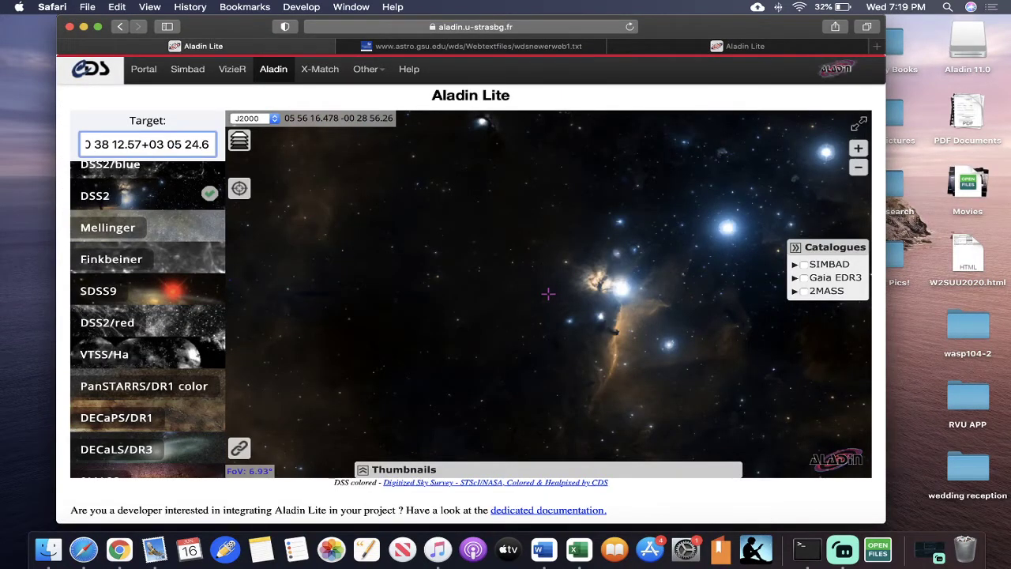
- Go to 00 38 12.57 +03 05 24.6 and zoom in on the double star
key(Return)
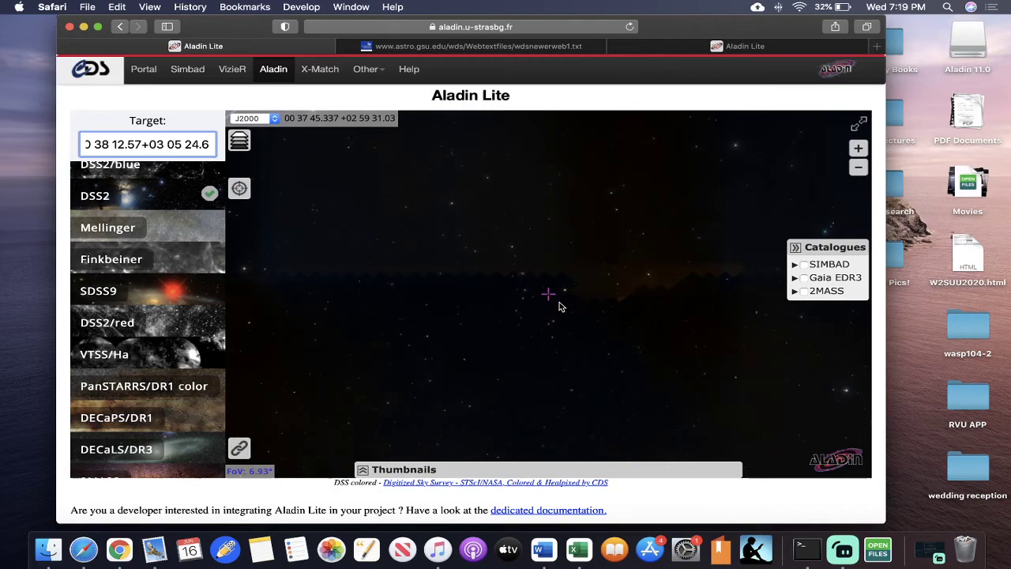
scroll(560, 306, up, 10)
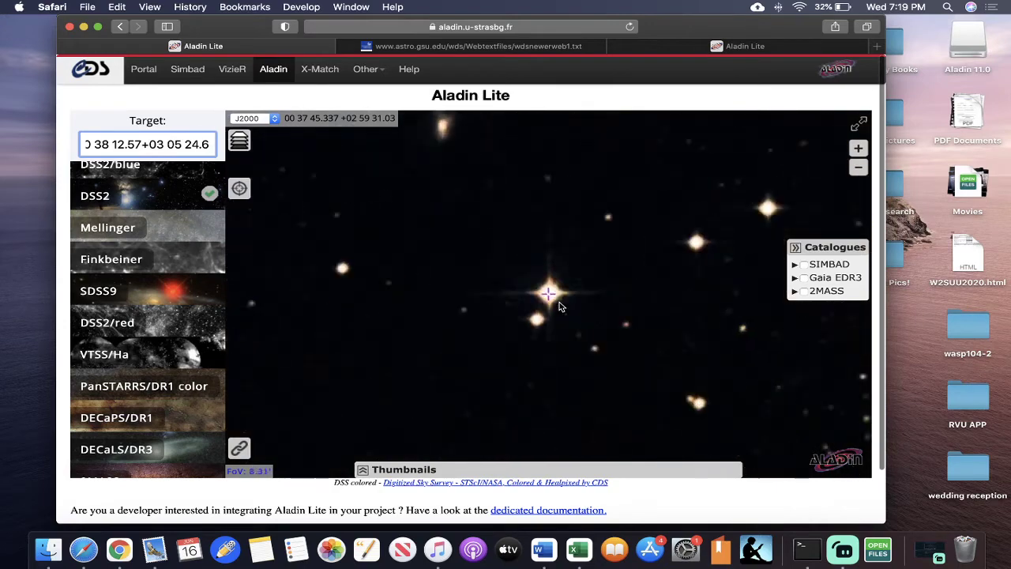
scroll(603, 315, down, 3)
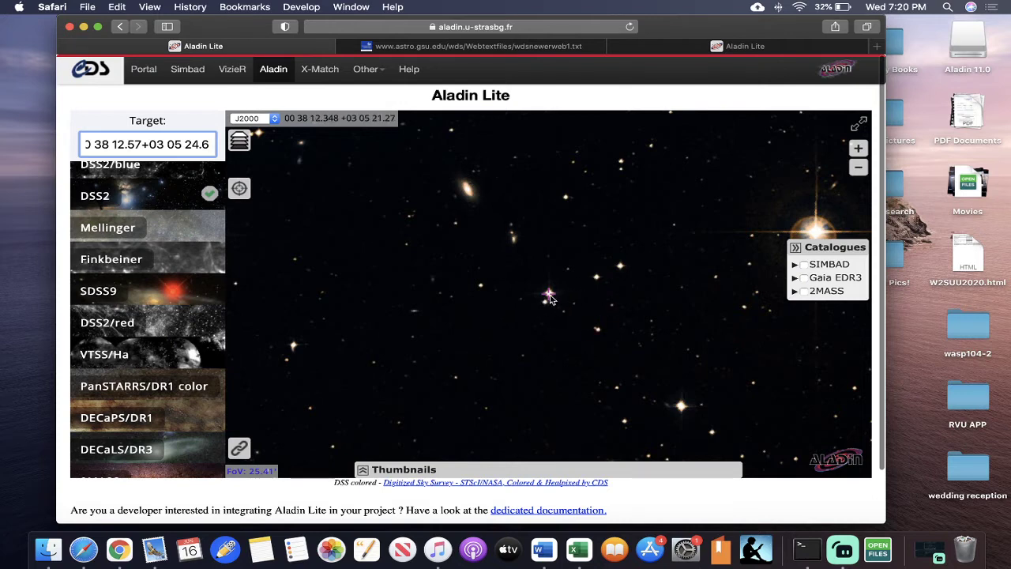
scroll(549, 296, up, 3)
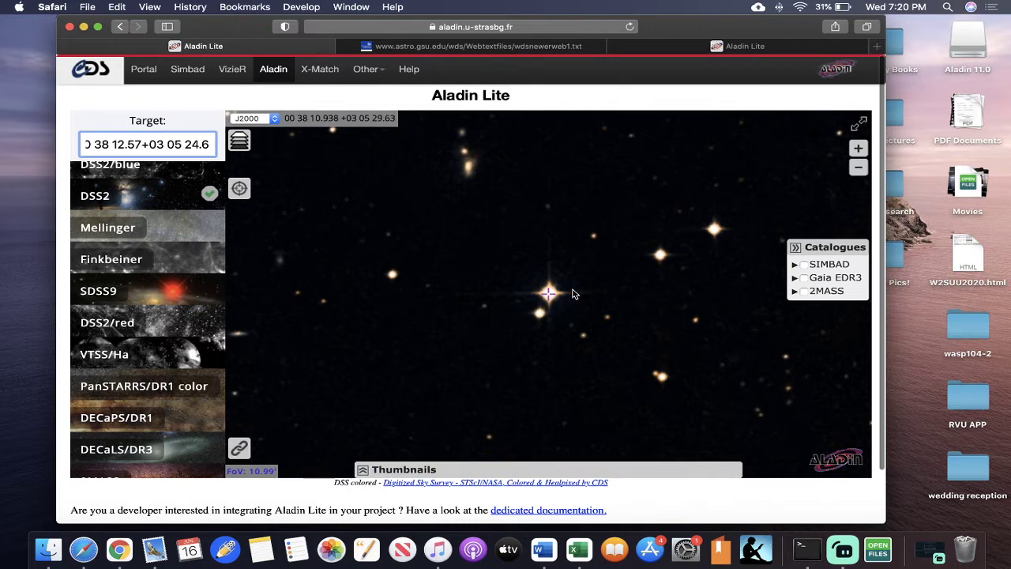
- Overlay Gaia EDR3 and show the bright central star's record (parallax 6.6966, proper motion 27.028)
click(805, 281)
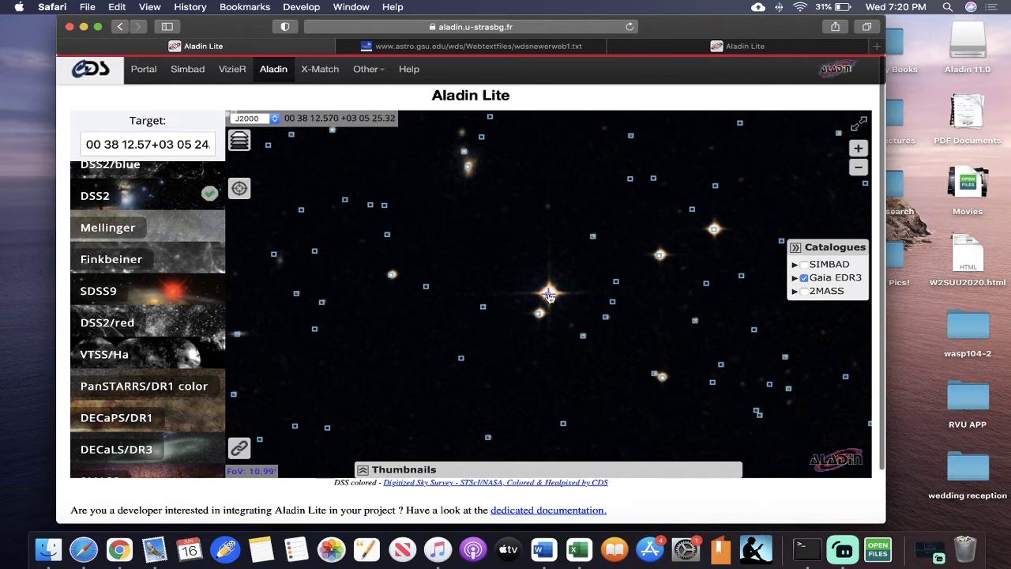
click(549, 297)
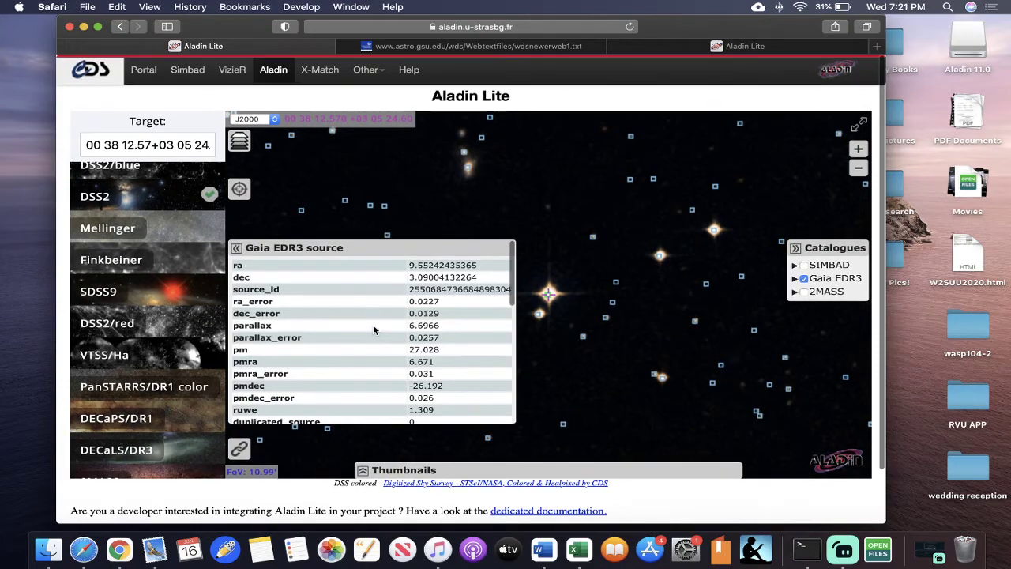
scroll(375, 331, down, 10)
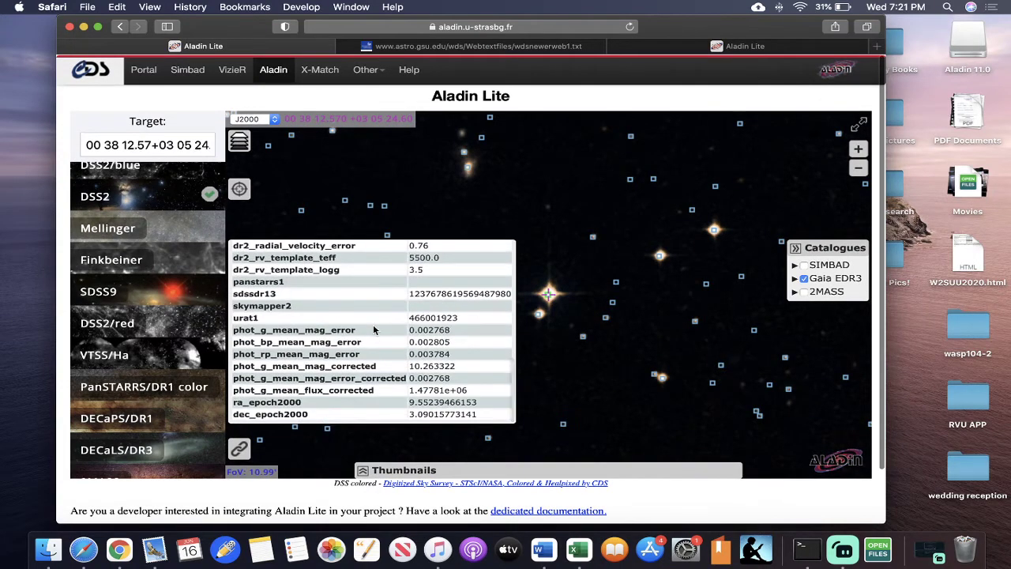
scroll(374, 330, up, 10)
scroll(374, 330, up, 1)
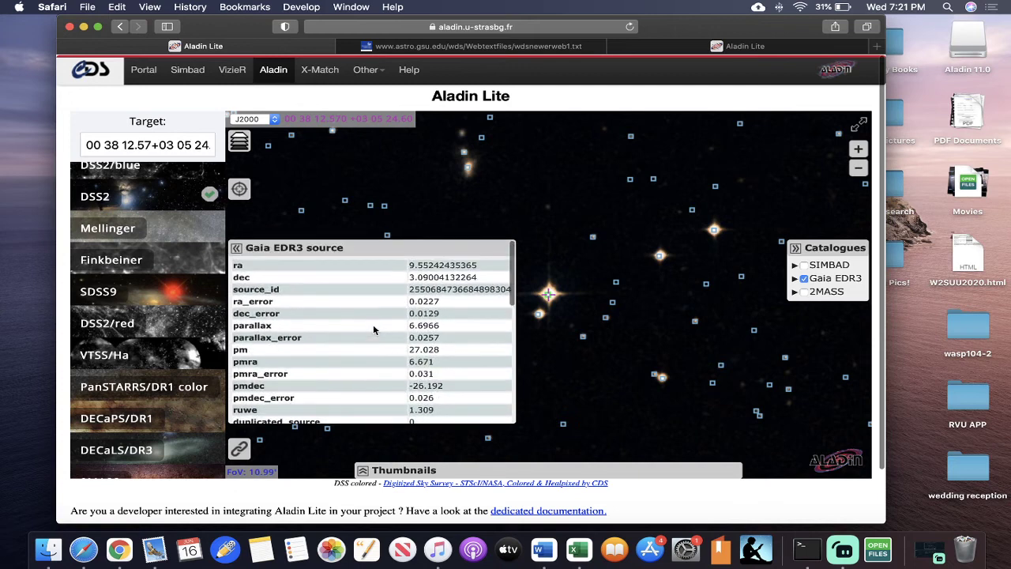
scroll(374, 330, up, 2)
scroll(392, 359, down, 1)
scroll(392, 360, down, 3)
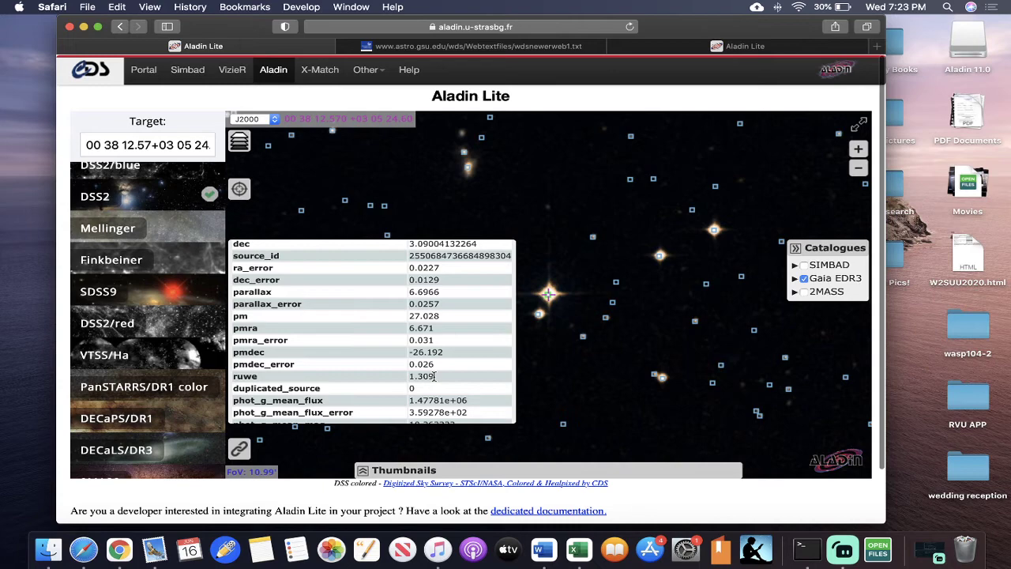
scroll(433, 376, down, 5)
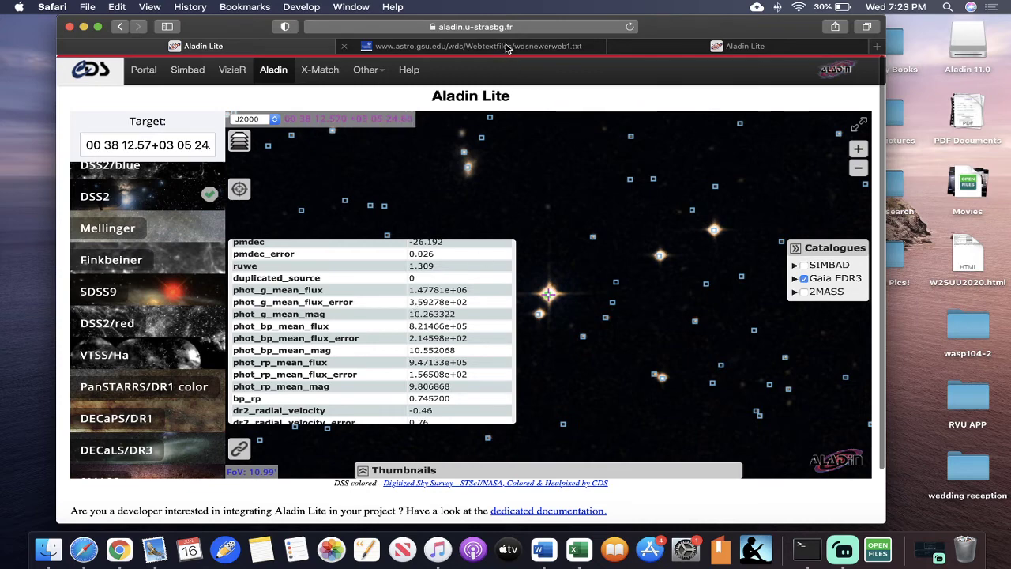
- Check the WDS entry, then zoom in on the second Aladin Lite view and overlay Gaia EDR3
click(545, 48)
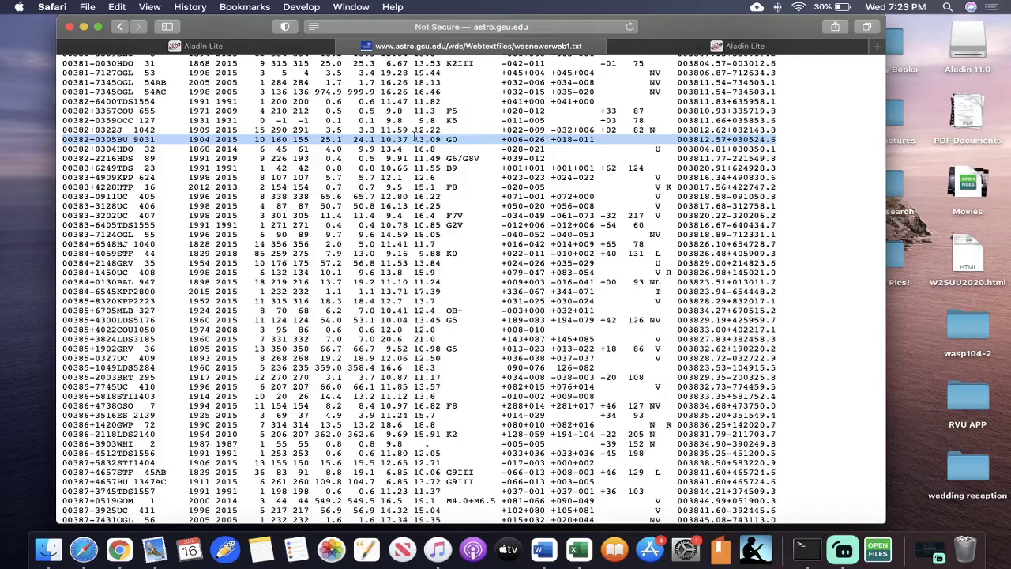
click(674, 49)
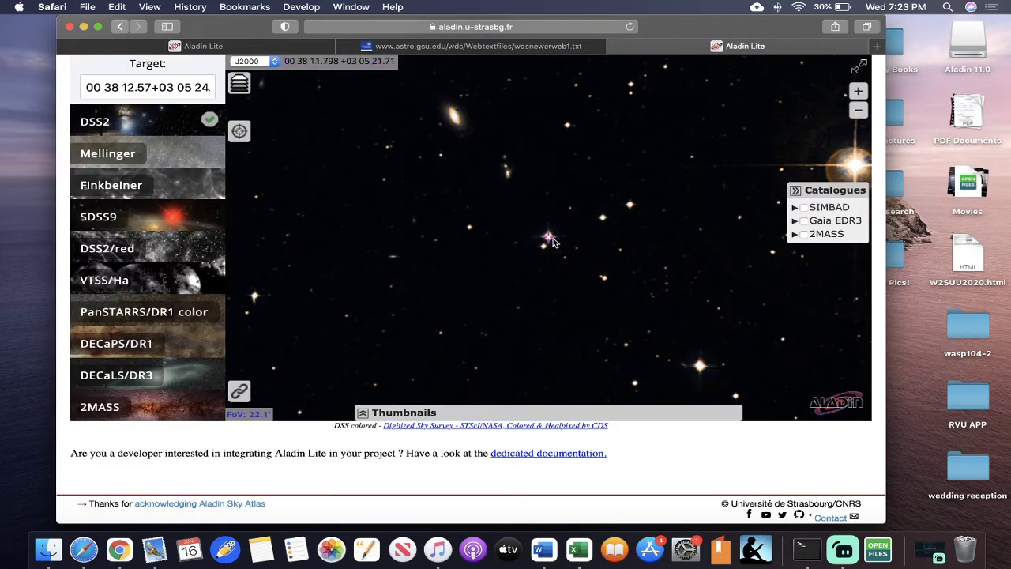
scroll(548, 249, up, 5)
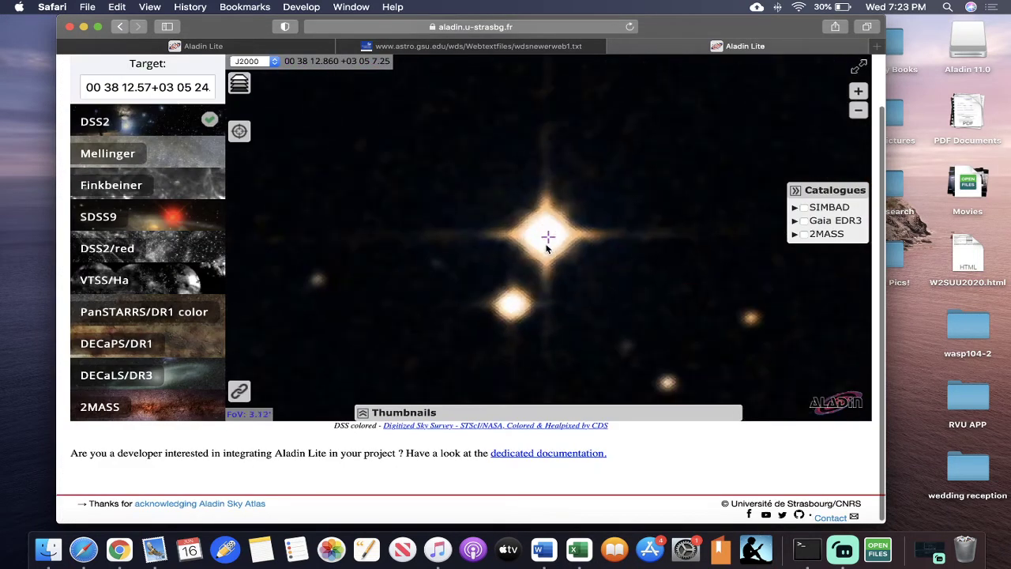
click(803, 220)
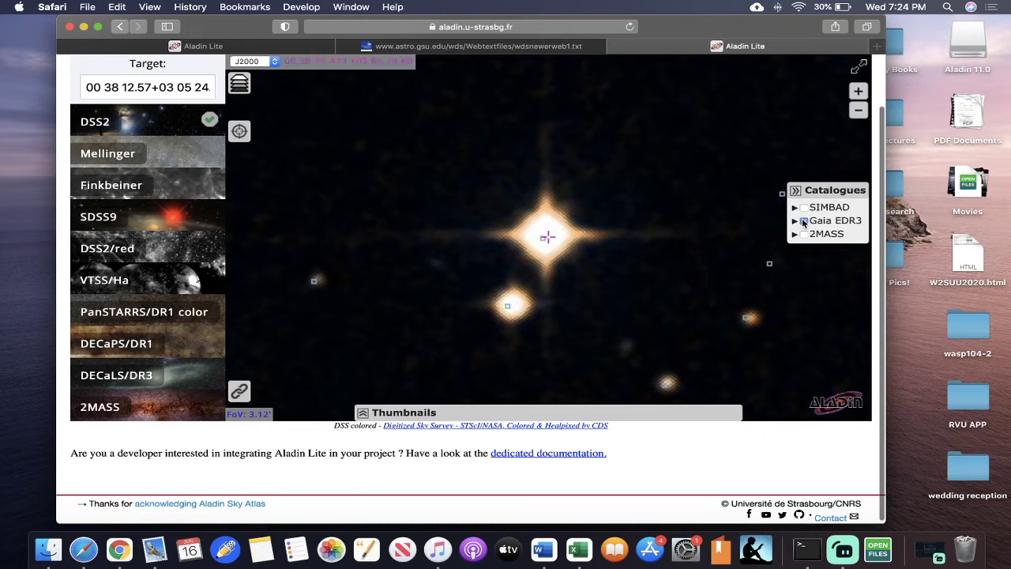
- Show the fainter companion's Gaia data and compare it with the WDS magnitudes 10.37 and 13.09
click(510, 308)
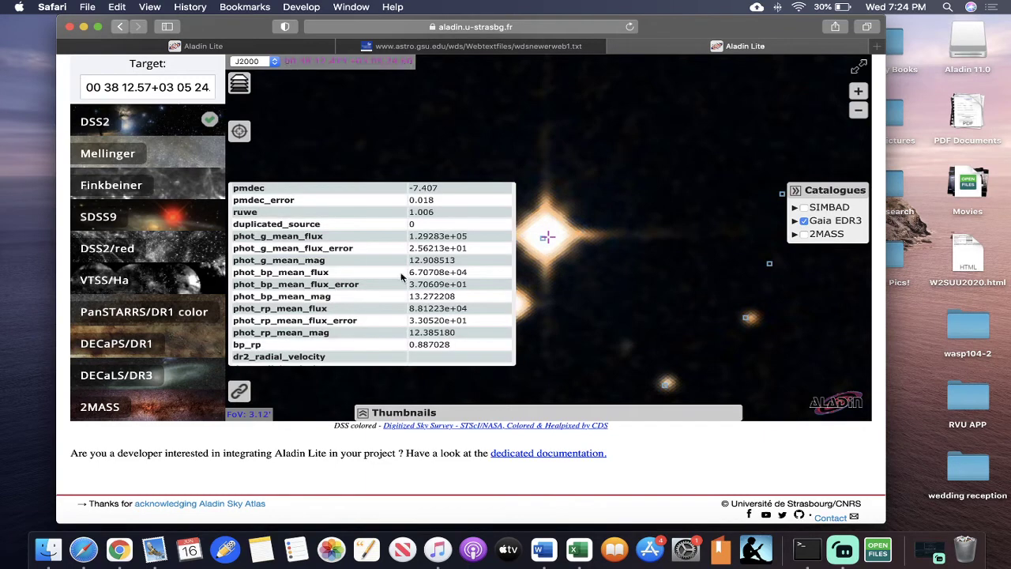
scroll(352, 260, up, 5)
scroll(352, 260, down, 3)
scroll(352, 260, up, 2)
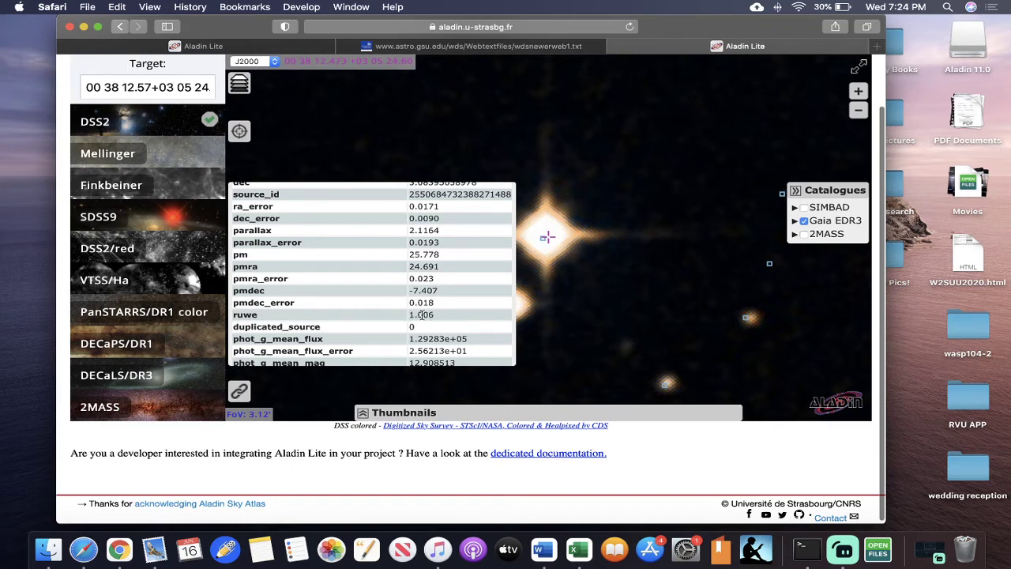
scroll(424, 314, down, 3)
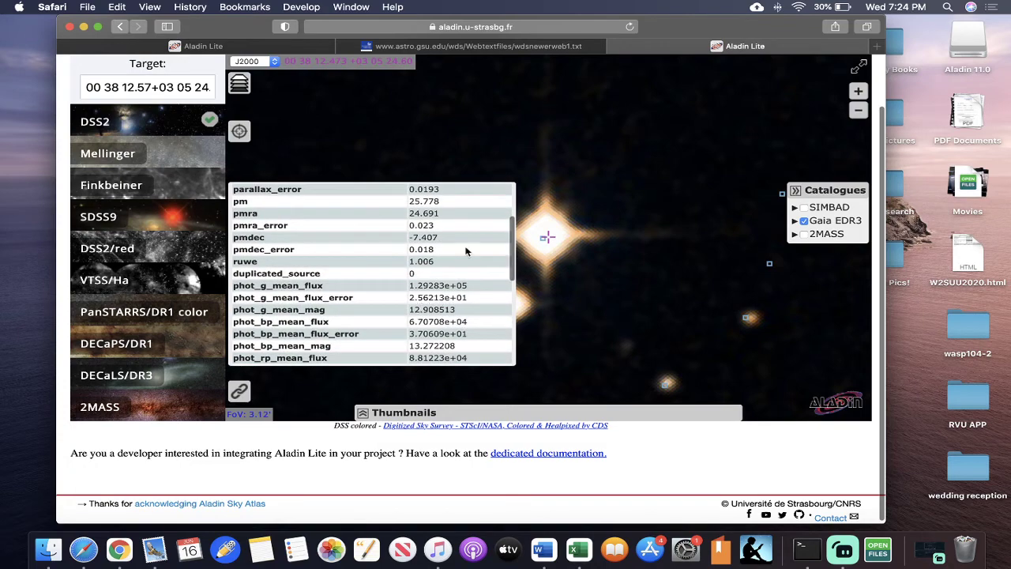
click(498, 46)
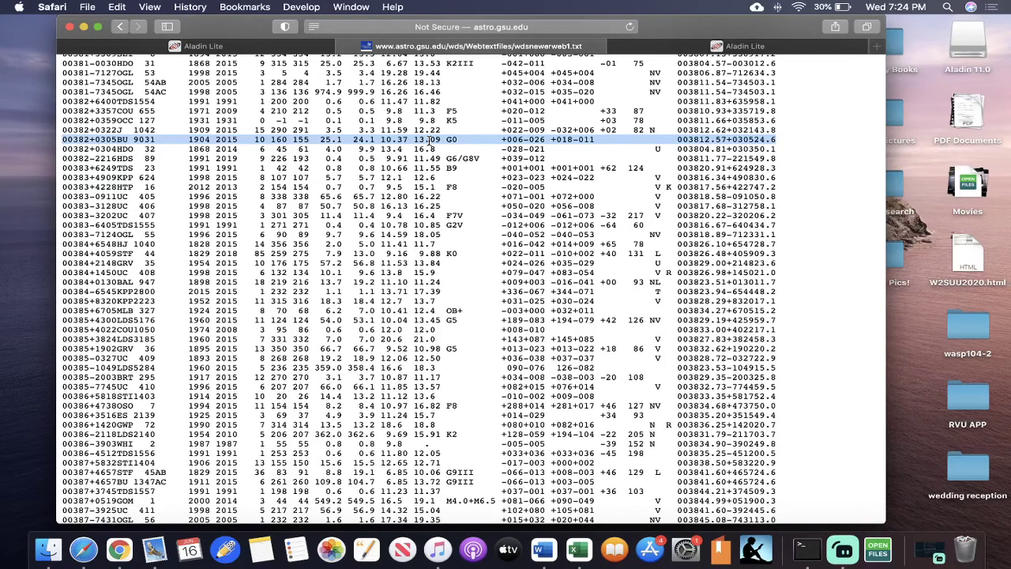
- In the wider Aladin Lite view, zoom in and show Gaia data for the companion, then the primary
click(292, 48)
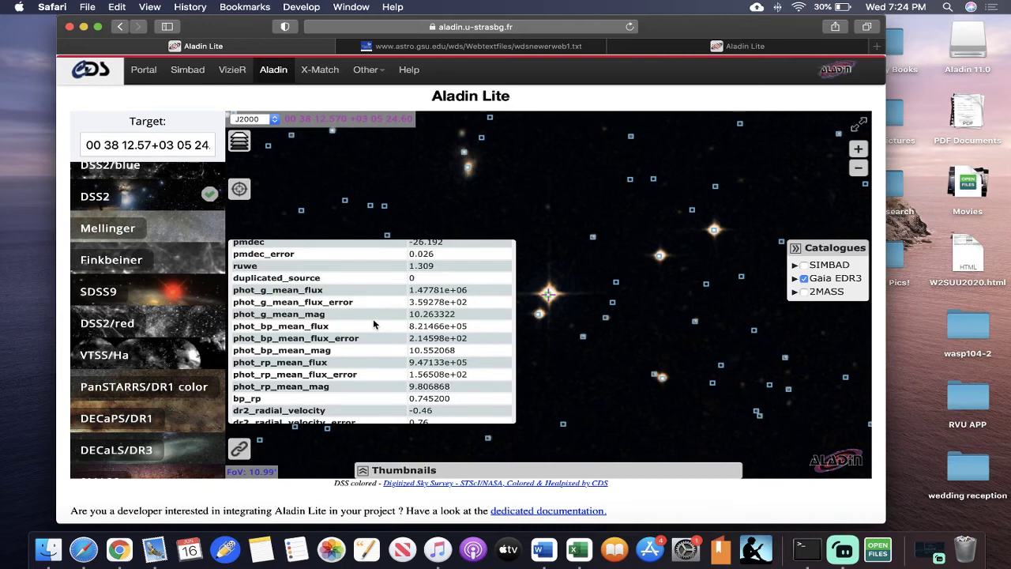
scroll(374, 320, up, 3)
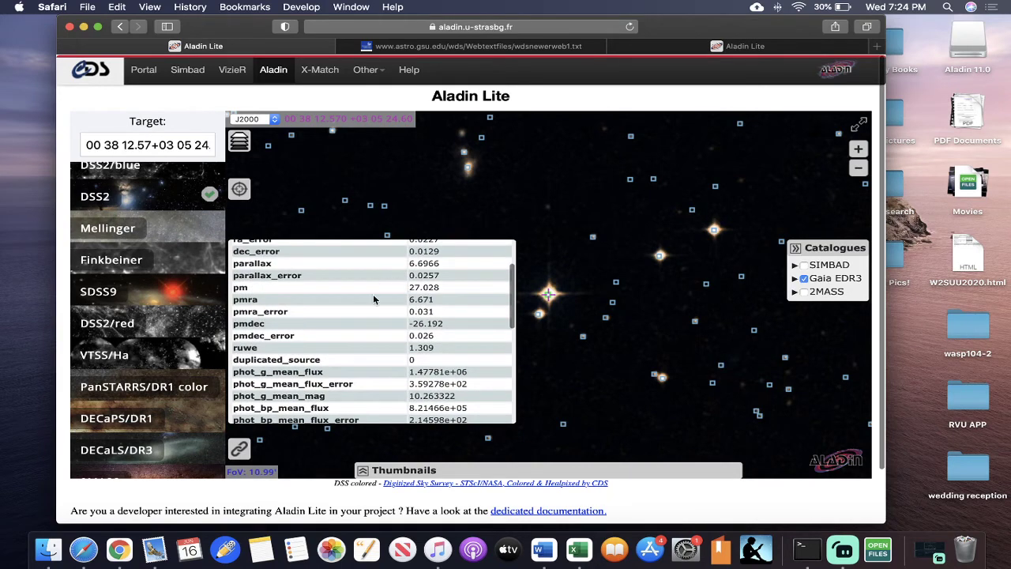
scroll(374, 300, up, 2)
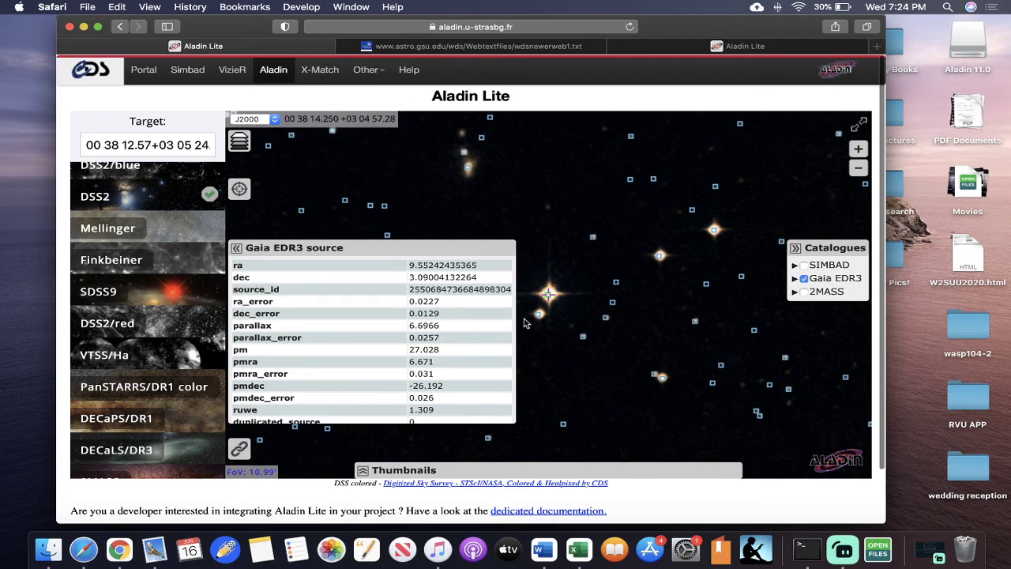
click(537, 317)
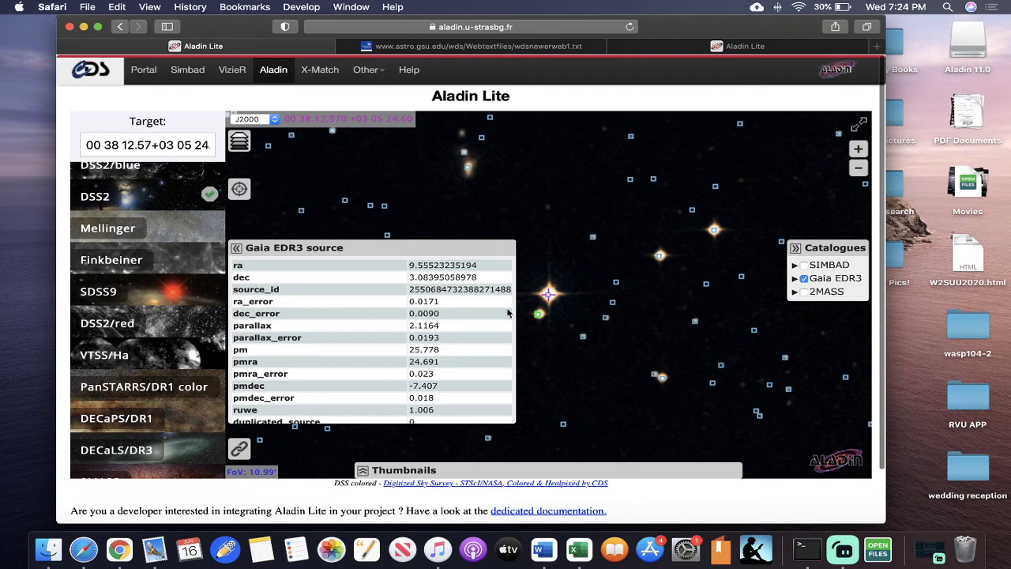
click(548, 294)
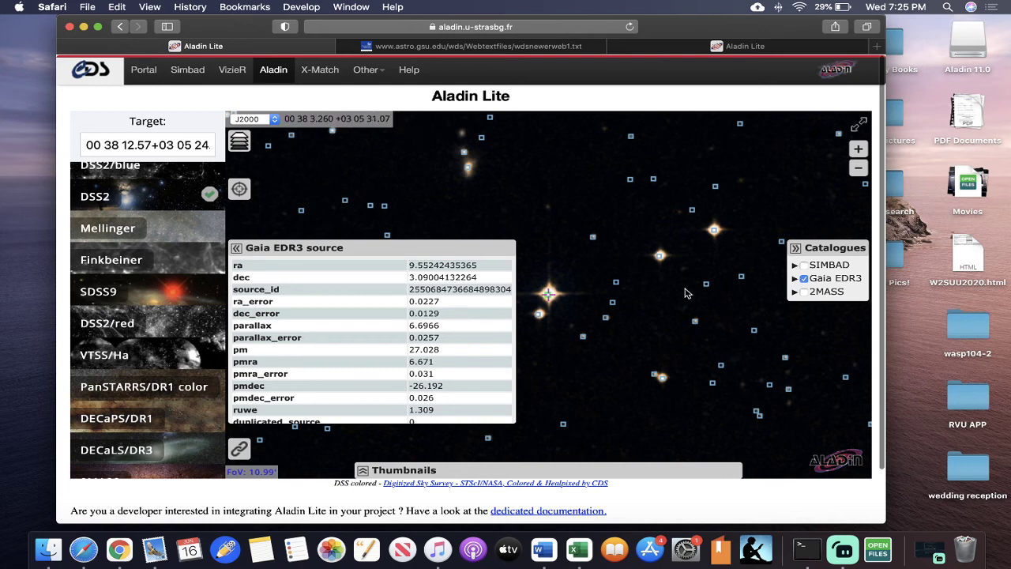
click(804, 279)
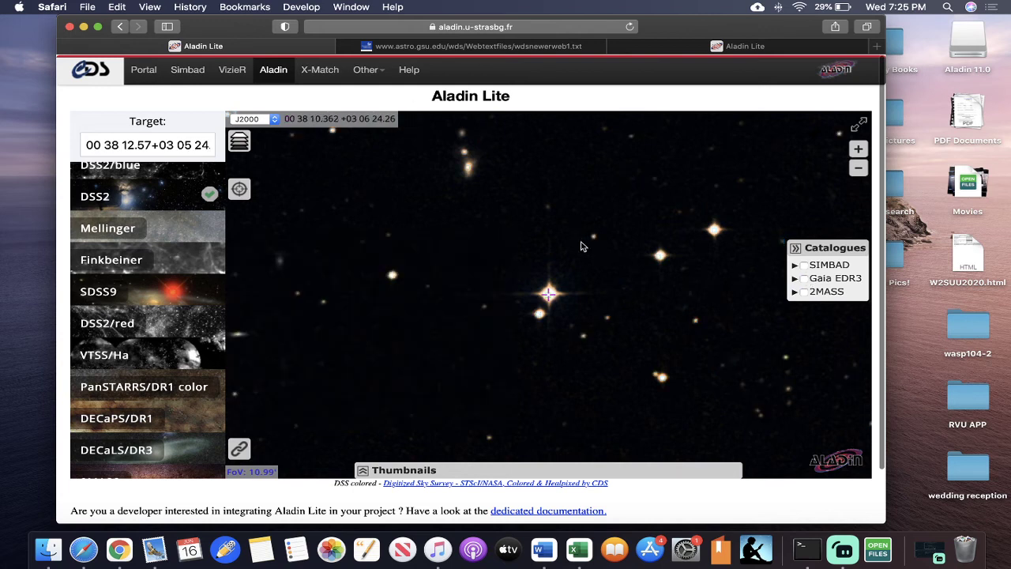